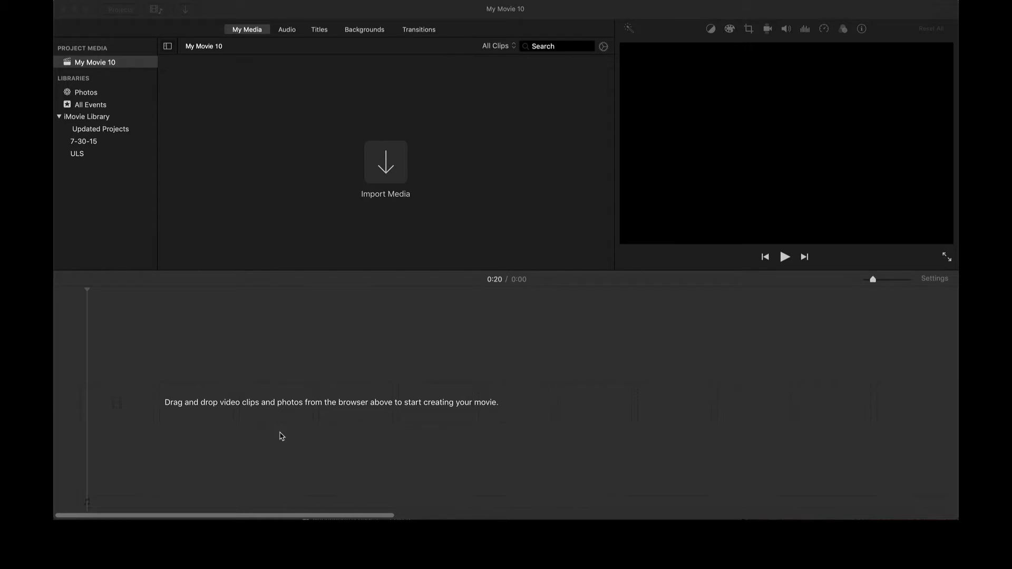
- Import IMG_7145 2.mov and place the 17.4-second clip on the My Movie 10 timeline
left_click(375, 188)
left_click(386, 164)
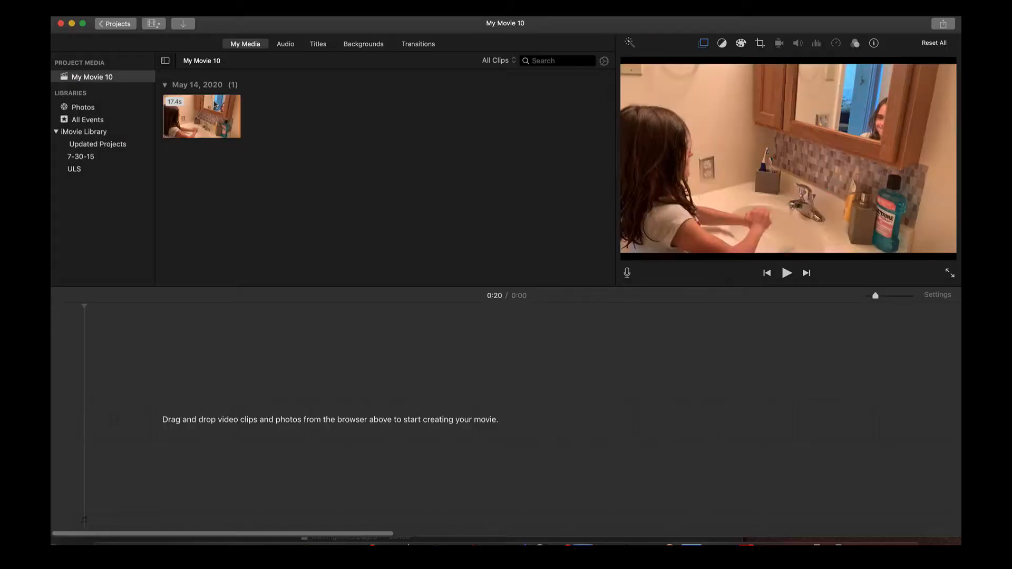
left_click_drag(202, 116, 216, 403)
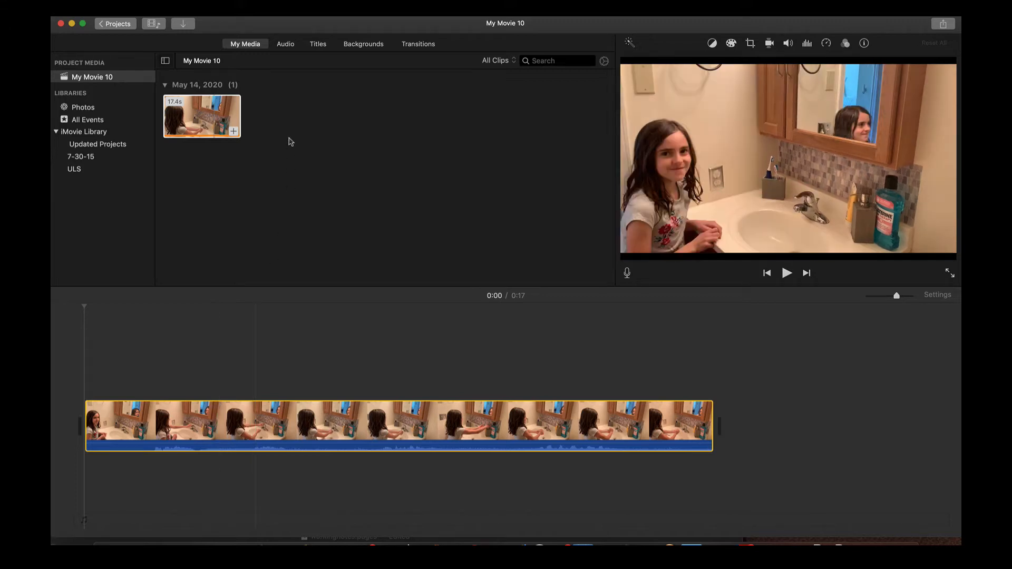
- Insert a Reveal title at the movie's start reading 'Handwashing'
left_click(319, 46)
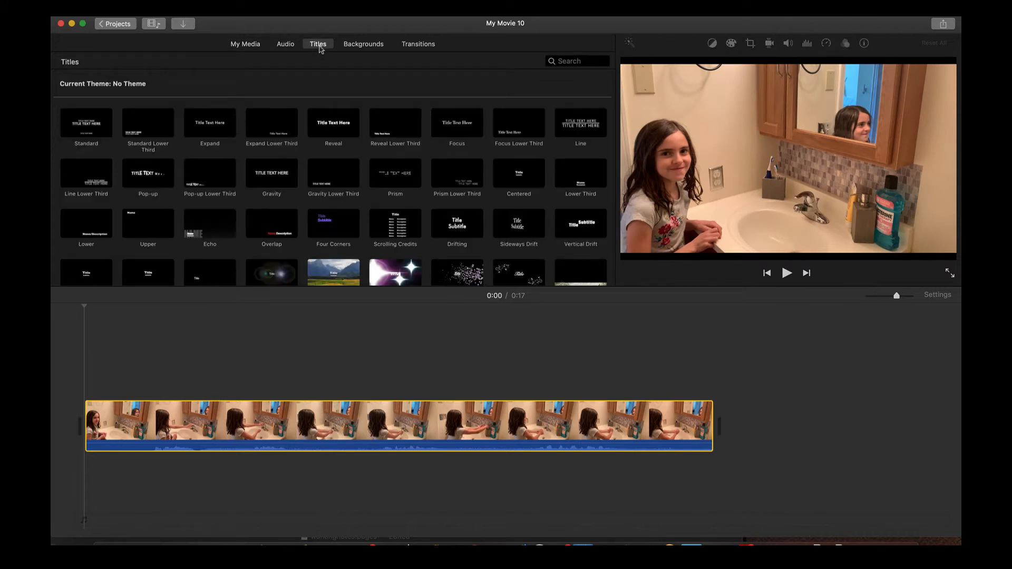
left_click(338, 115)
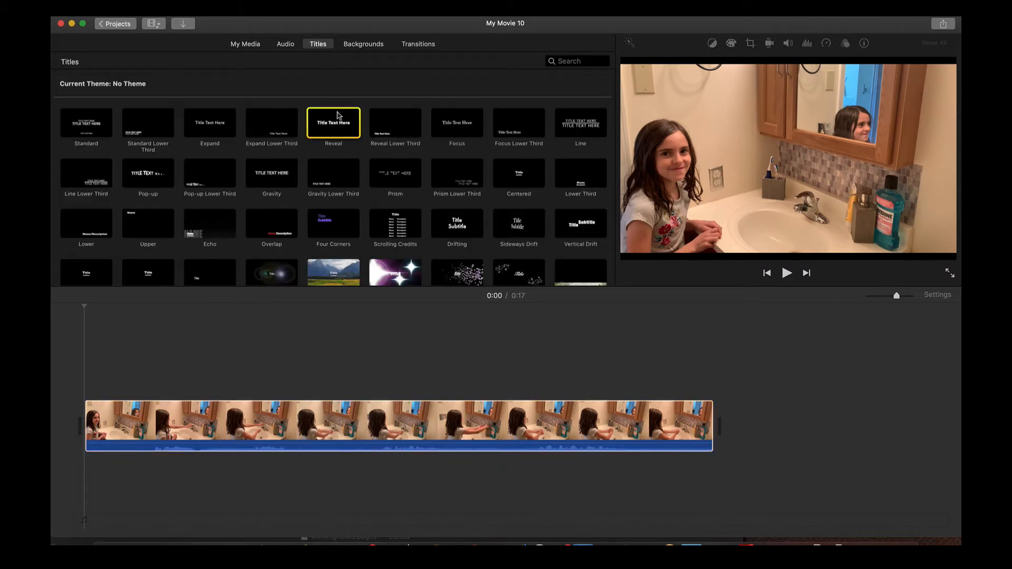
left_click_drag(338, 115, 64, 413)
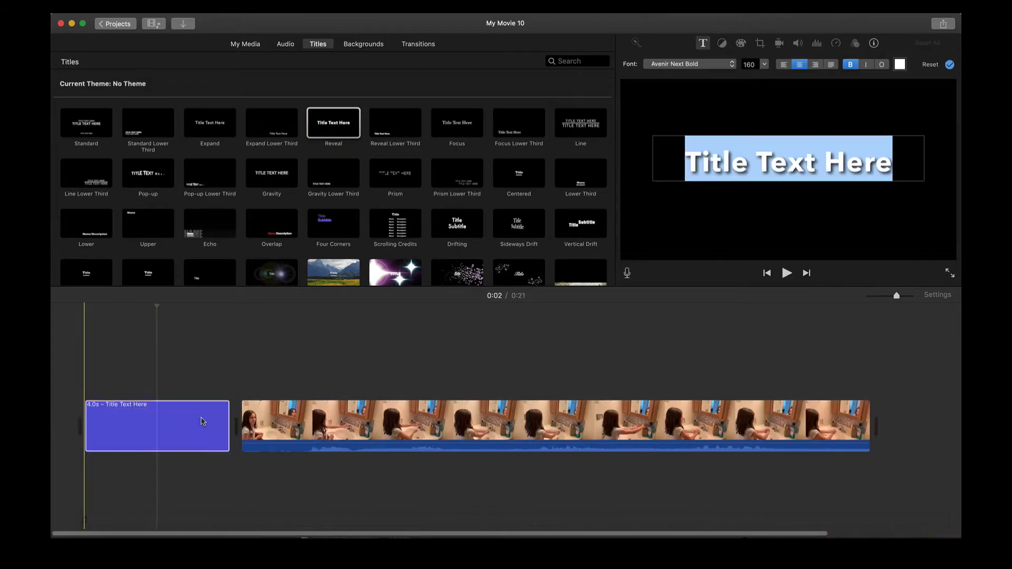
type("Handwashing")
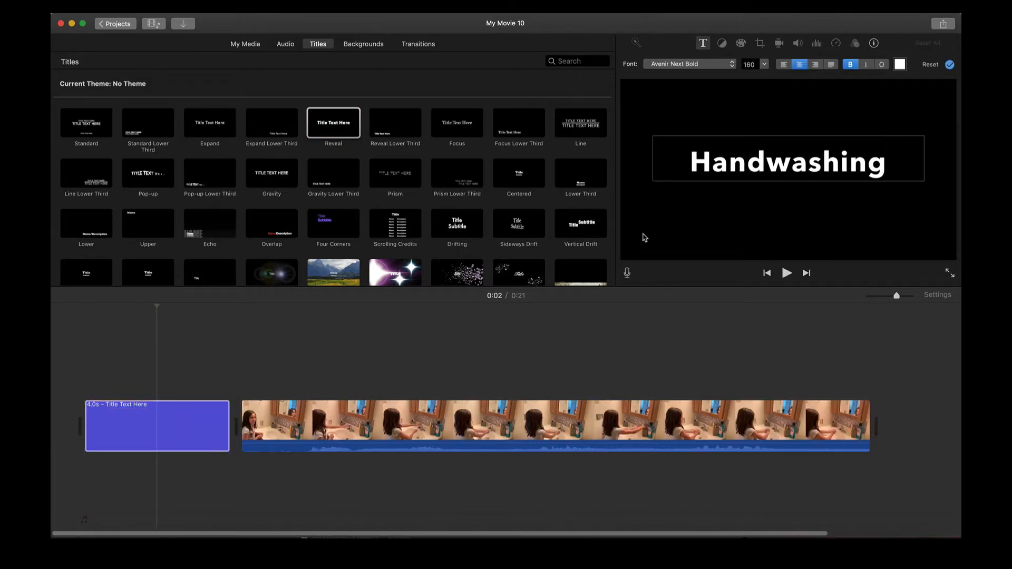
left_click(111, 426)
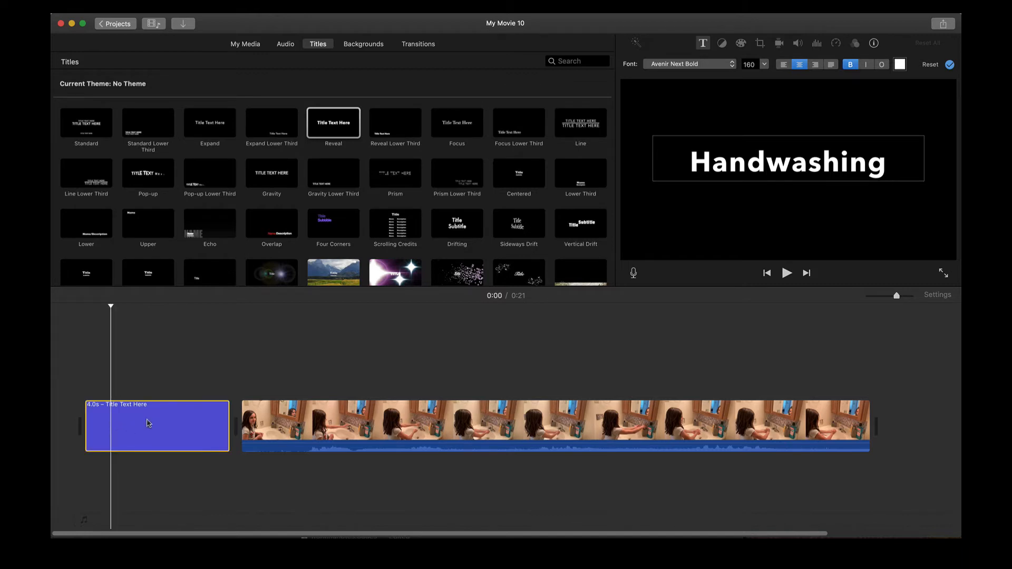
- Select the handwashing video clip and set the playhead to 0:06
left_click(95, 422)
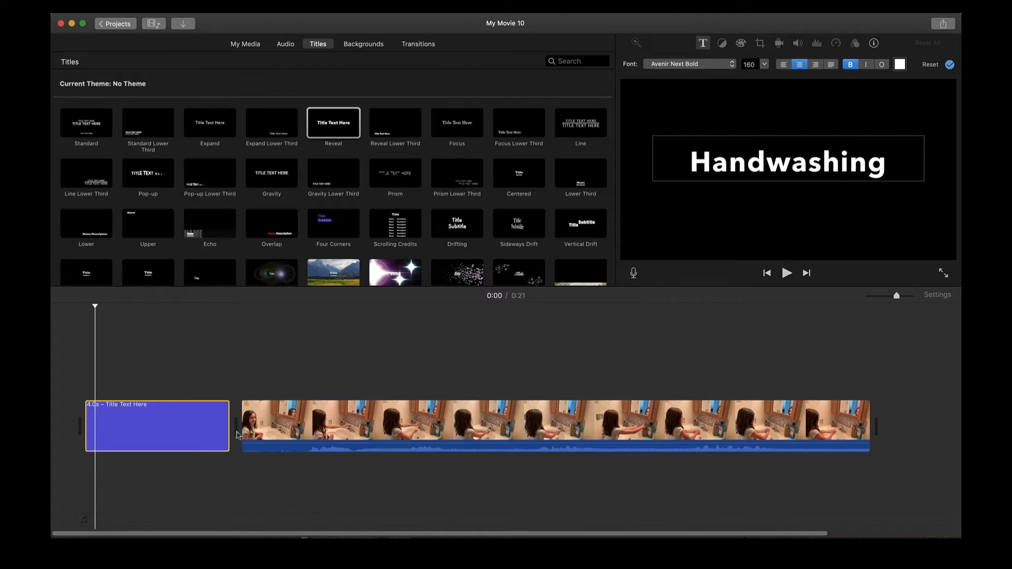
left_click(266, 434)
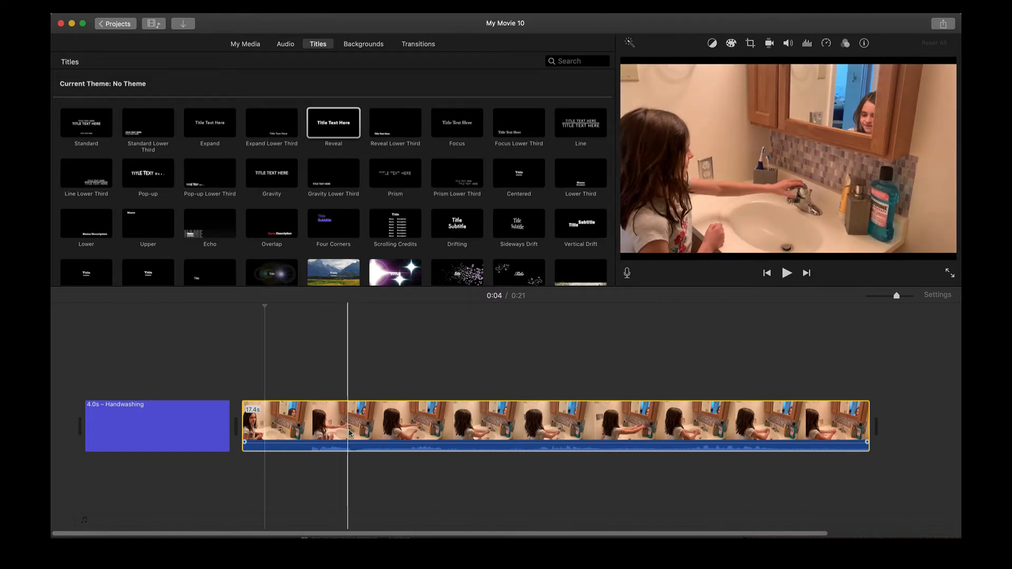
left_click(320, 434)
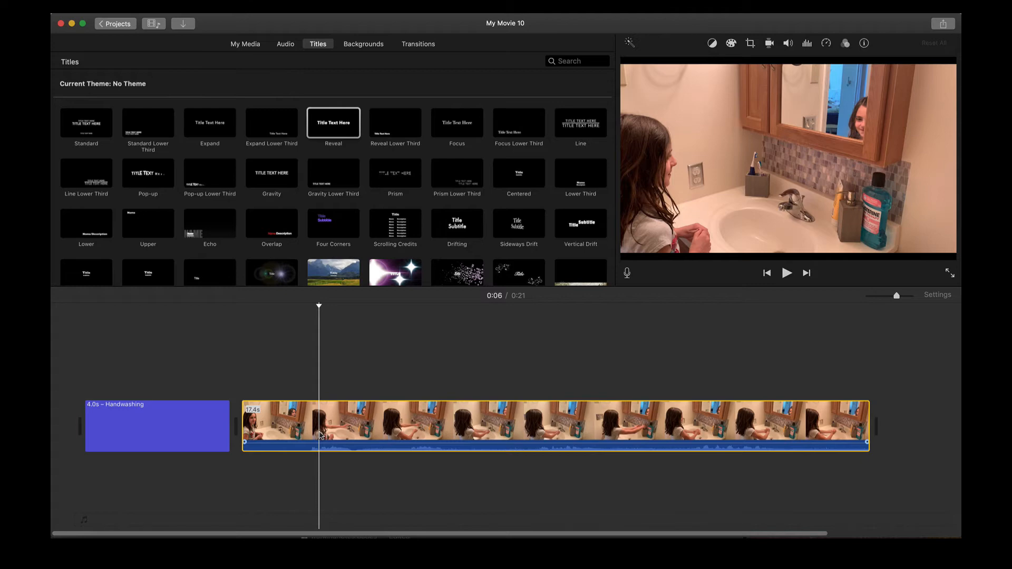
- Import the hand-on-tap image and lay it above the video clip as a cutaway near 0:06
left_click(189, 25)
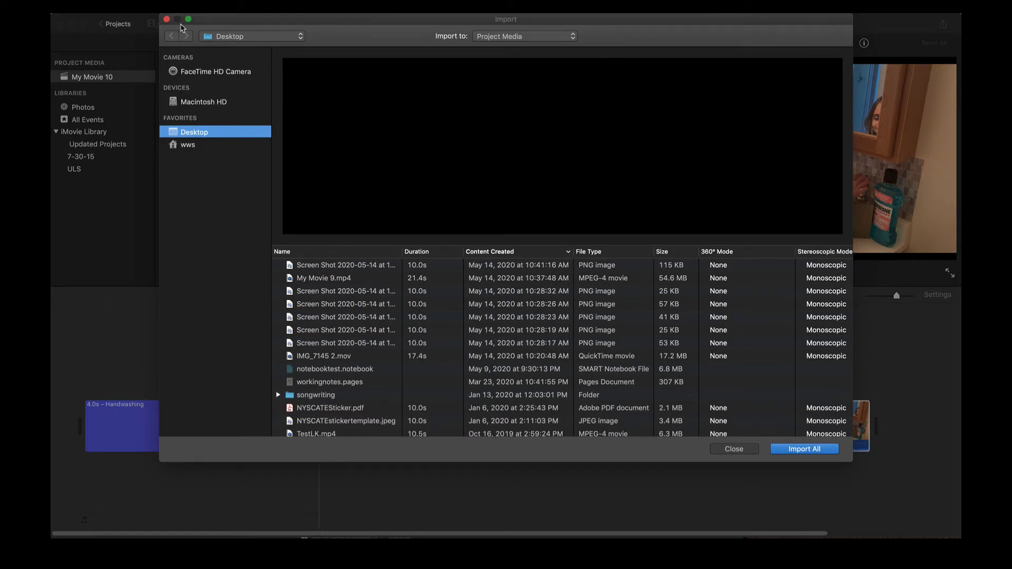
left_click(355, 290)
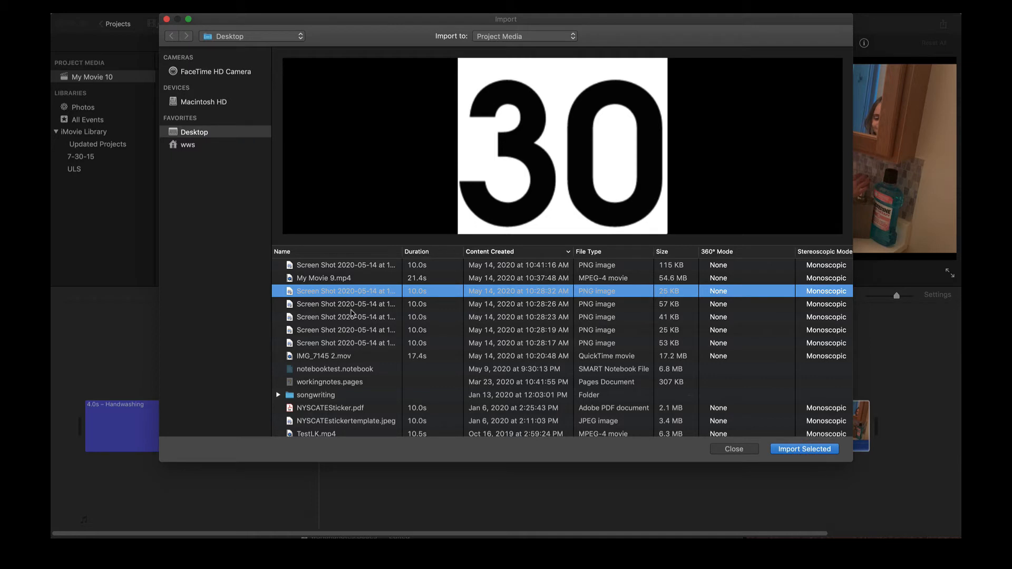
left_click(351, 310)
left_click(351, 317)
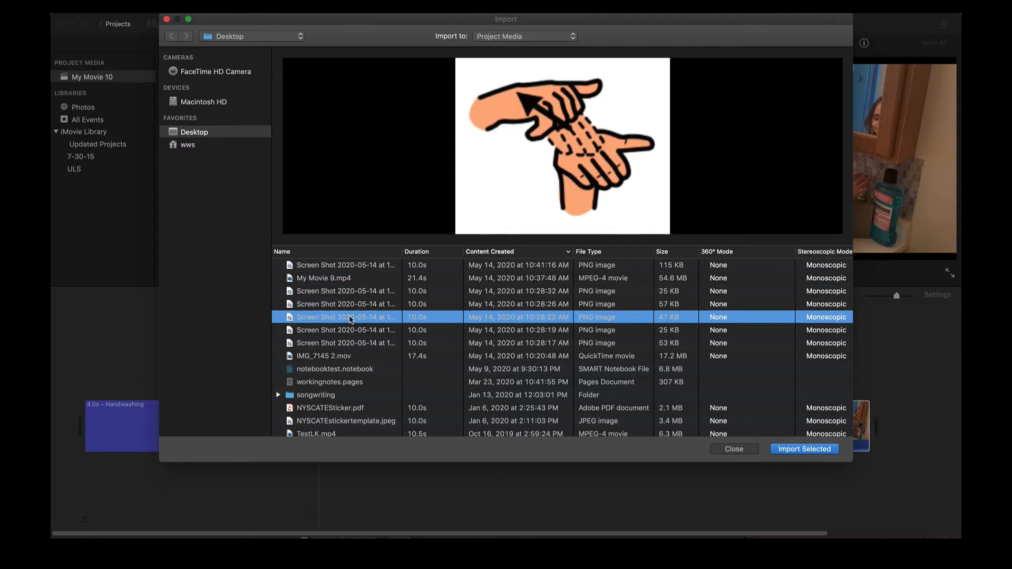
left_click(348, 335)
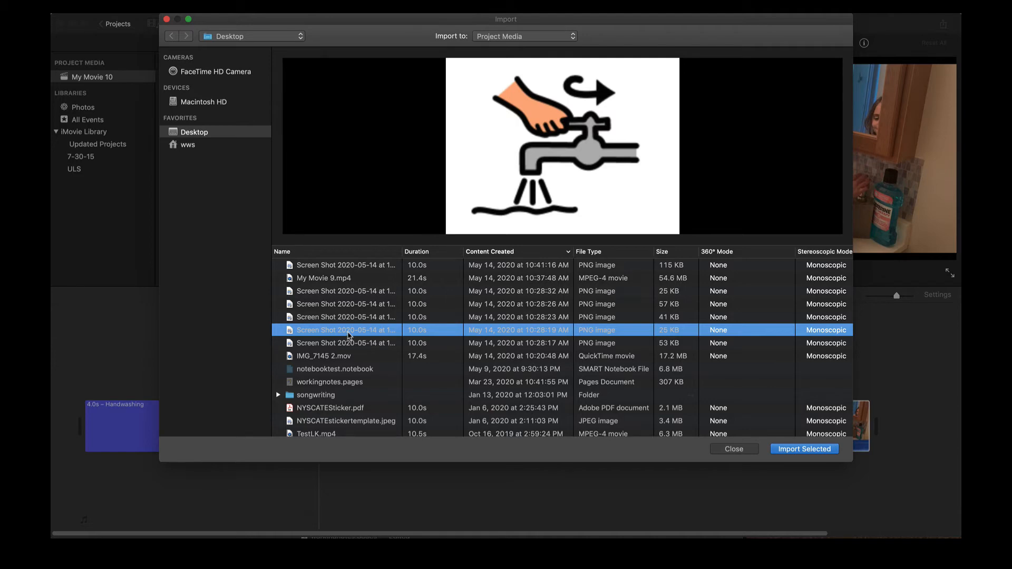
key("Return")
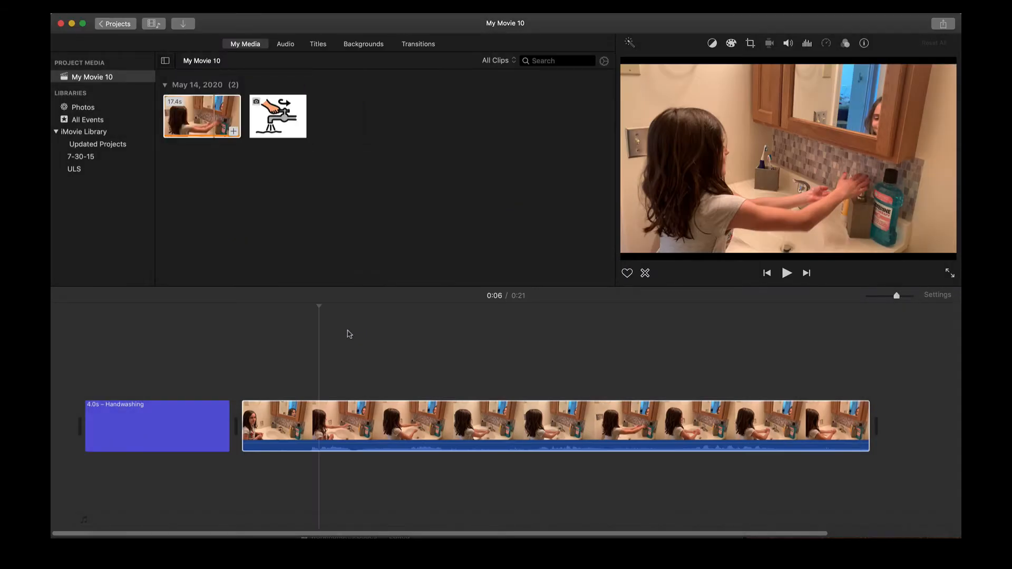
left_click_drag(291, 132, 310, 375)
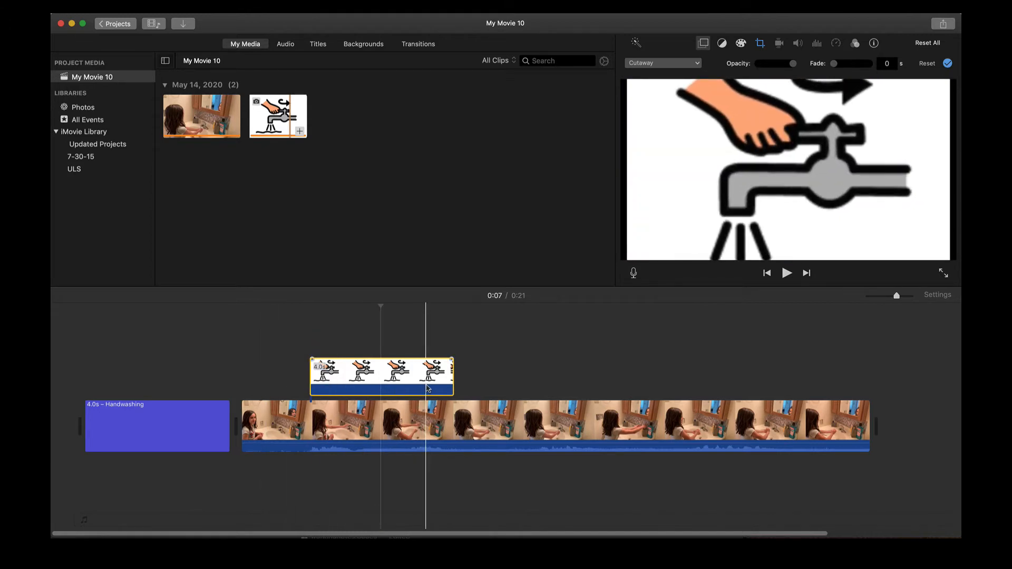
- Set the faucet-icon overlay to Picture in Picture, viewed at 0:08
left_click(349, 375)
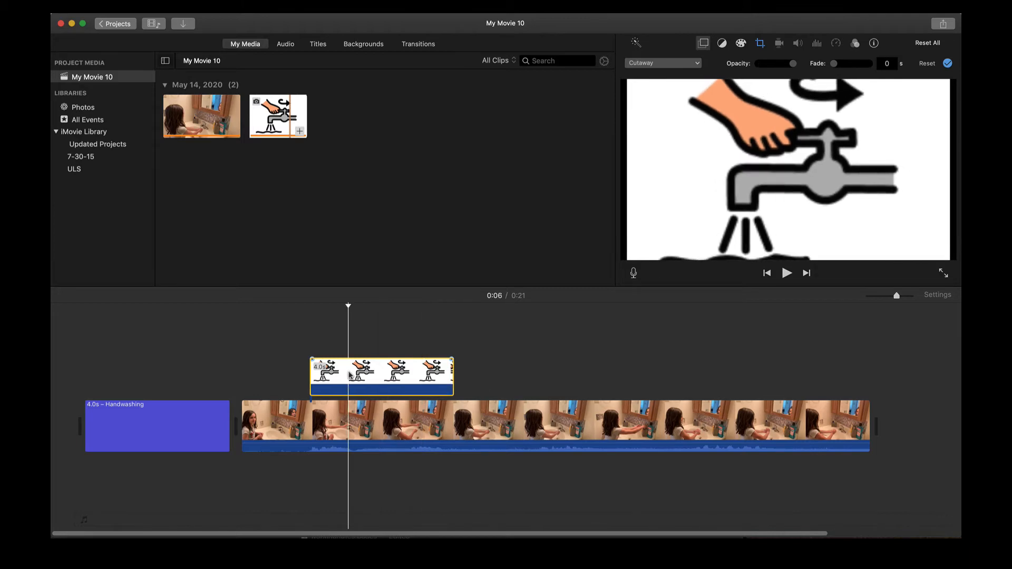
left_click(393, 375)
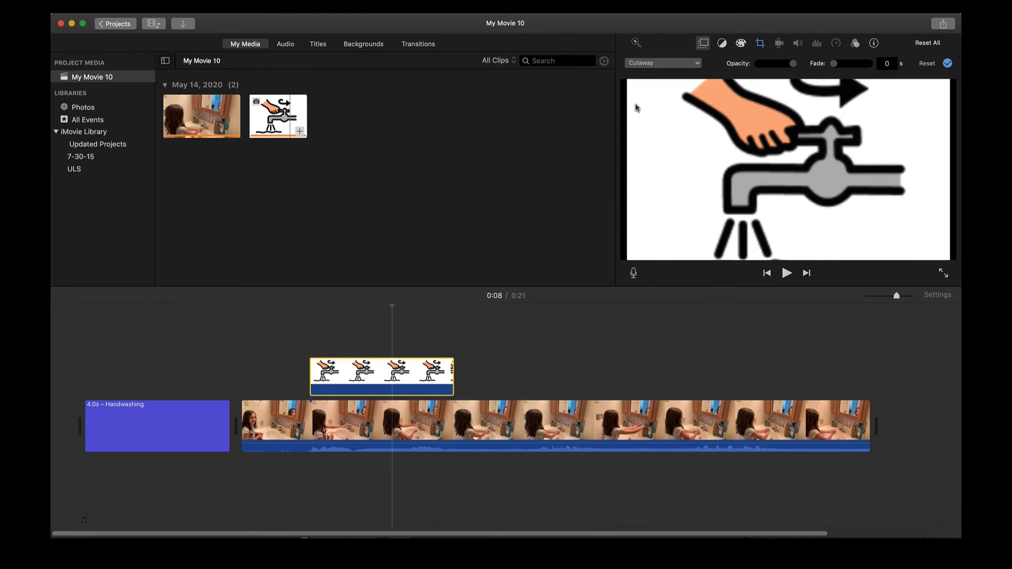
left_click(695, 65)
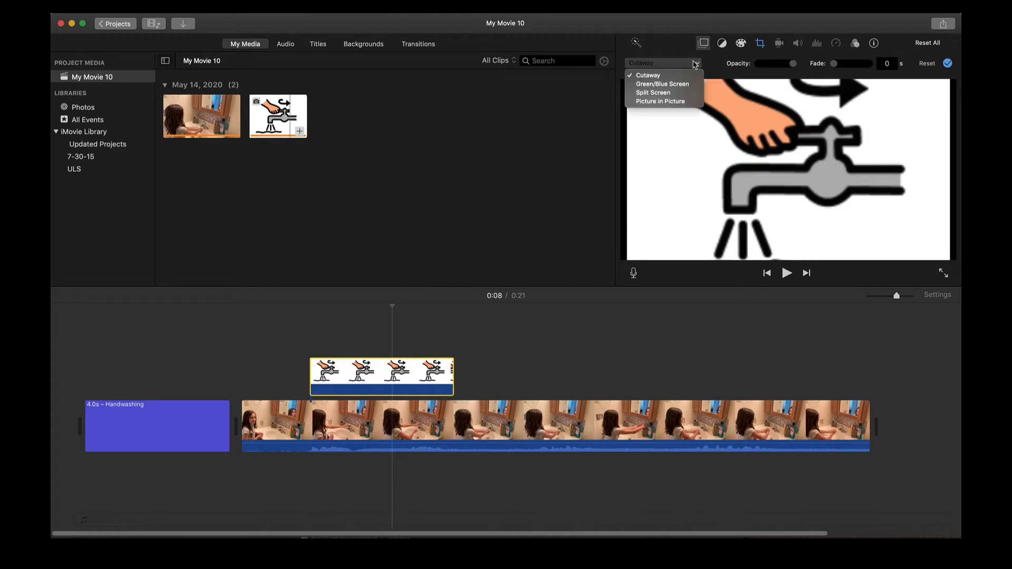
left_click(678, 101)
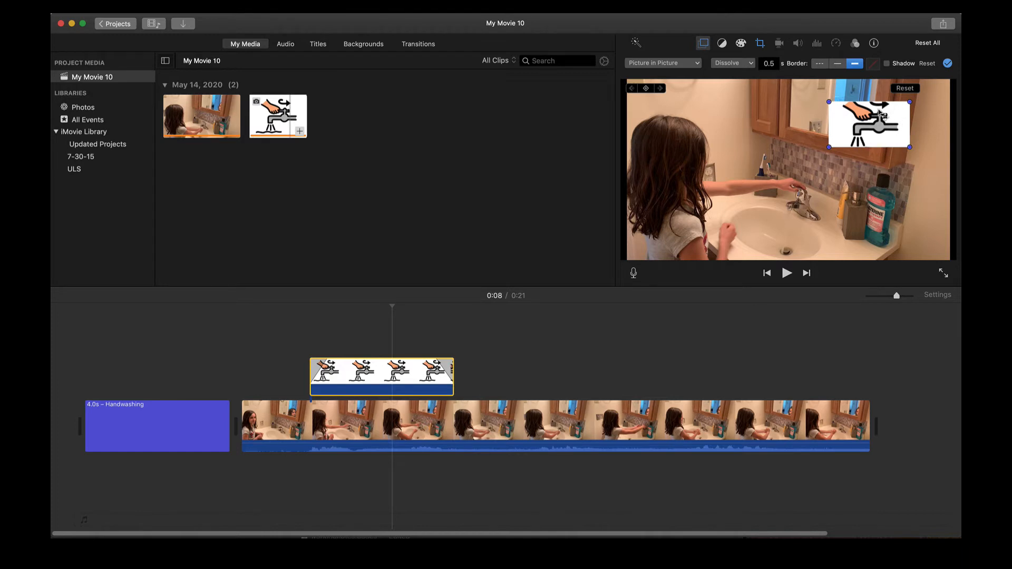
- Set the inset's crop style to Fit and nudge it slightly left and lower
left_click(760, 44)
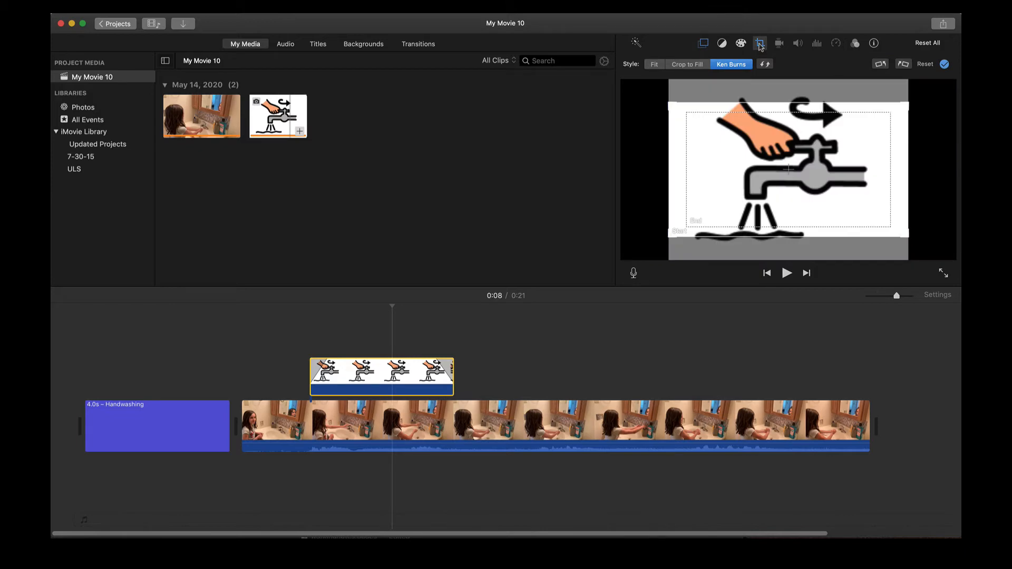
left_click(660, 66)
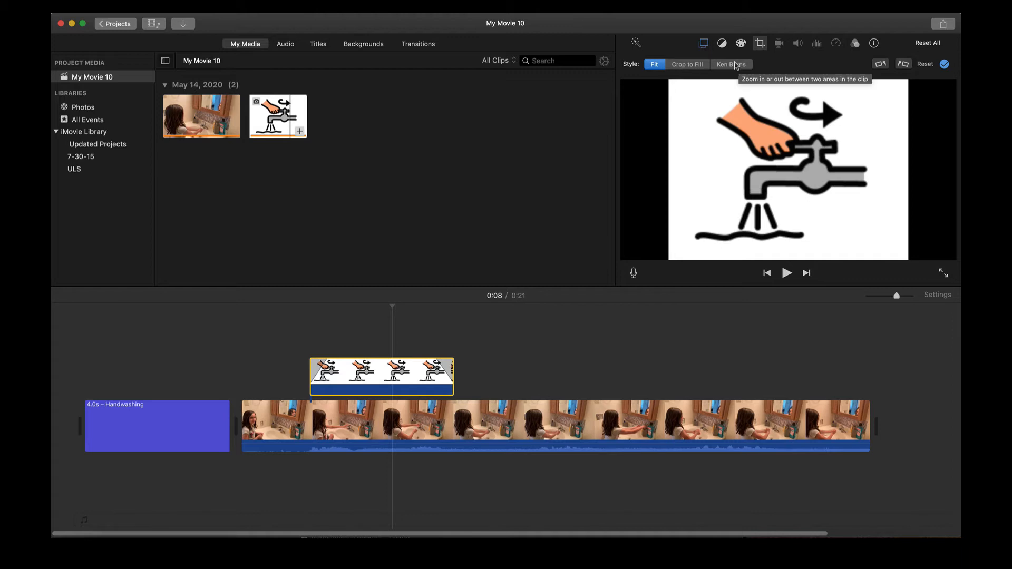
left_click(705, 44)
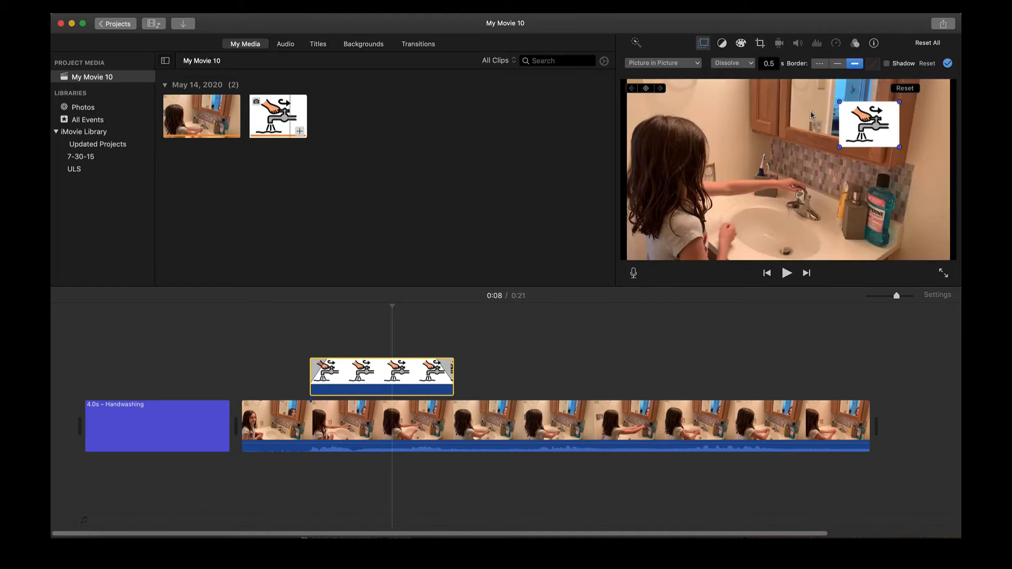
left_click_drag(862, 121, 807, 149)
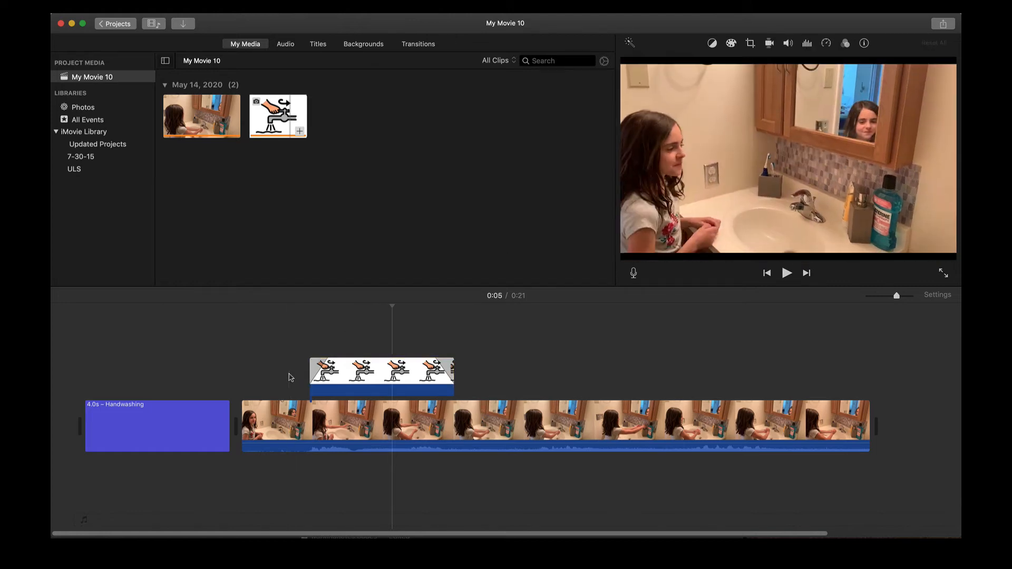
- Preview the faucet overlay, trim it to about 3.4 seconds, and move the playhead to 0:14
left_click(785, 274)
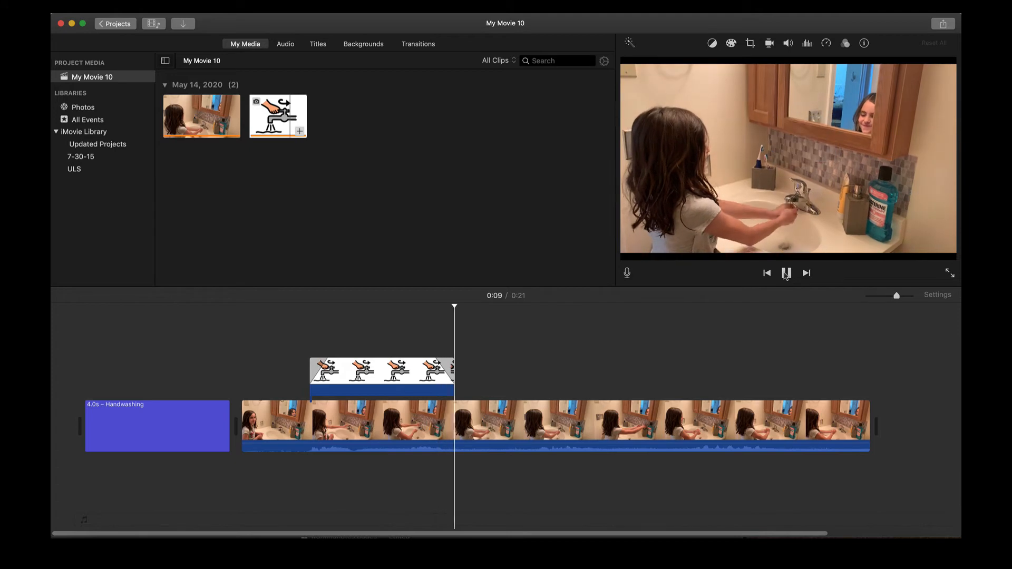
left_click(786, 274)
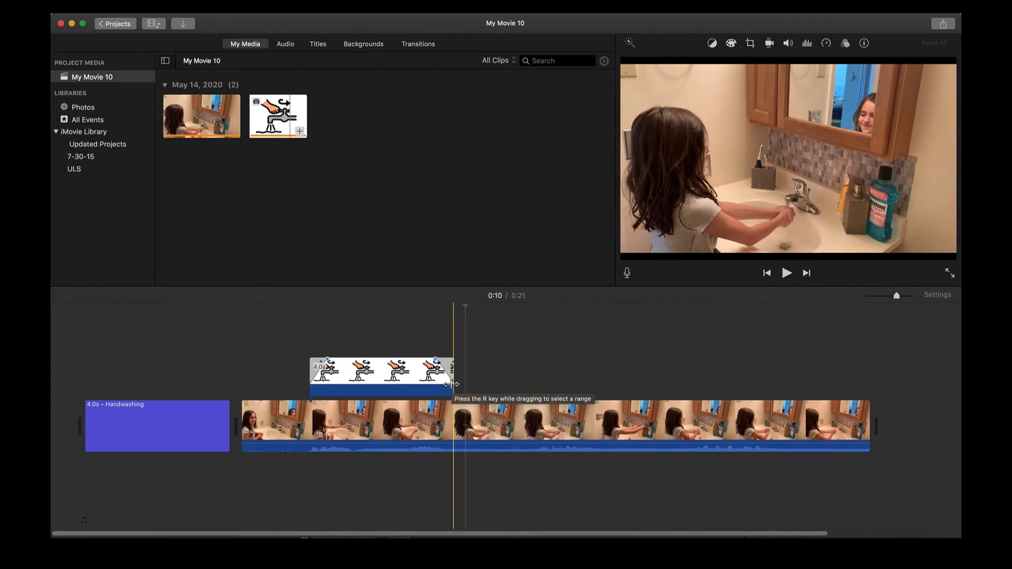
left_click_drag(453, 384, 433, 388)
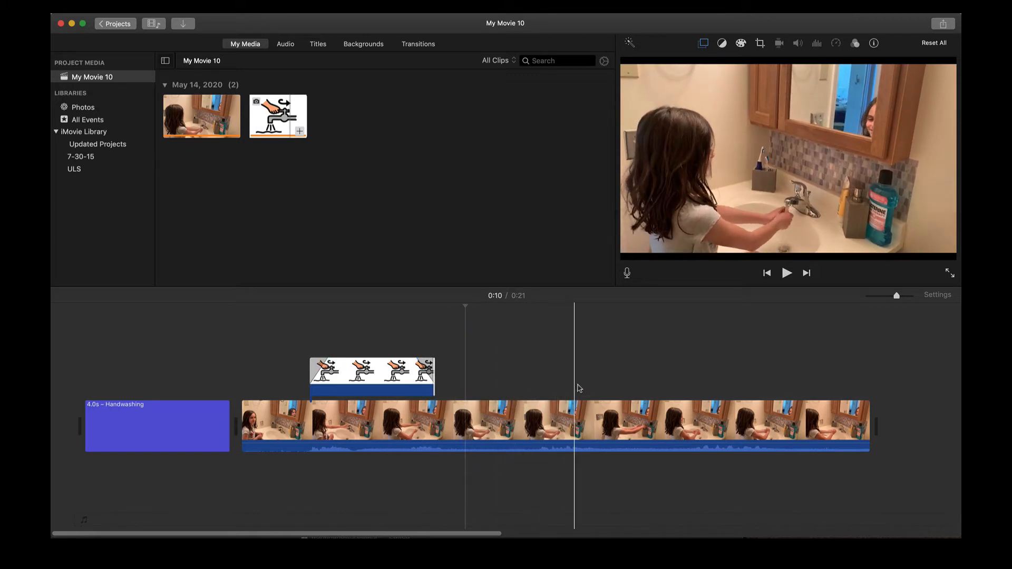
left_click(617, 387)
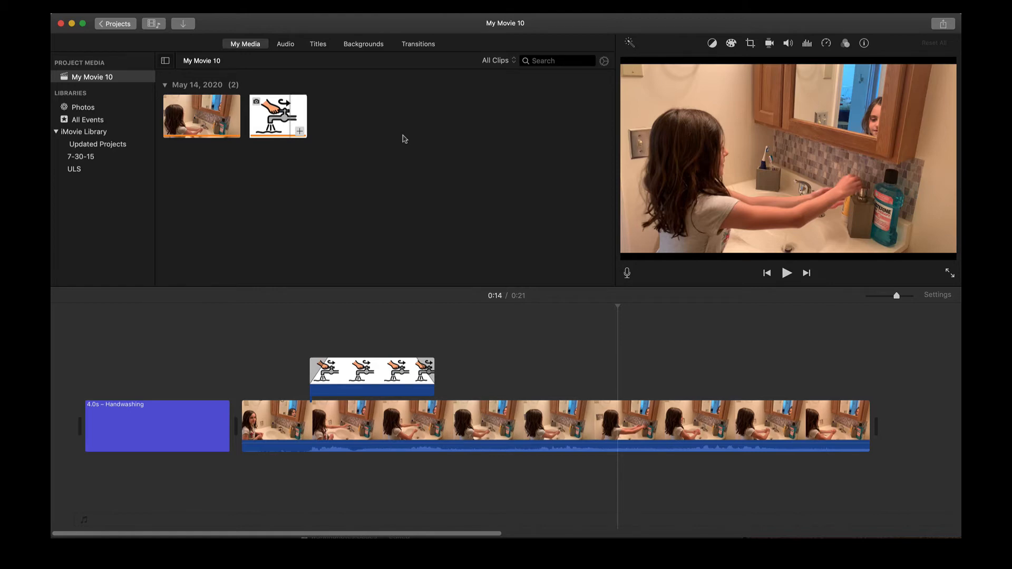
- Import the hand-rubbing screenshot and place it above the main clip at 0:14
left_click(190, 25)
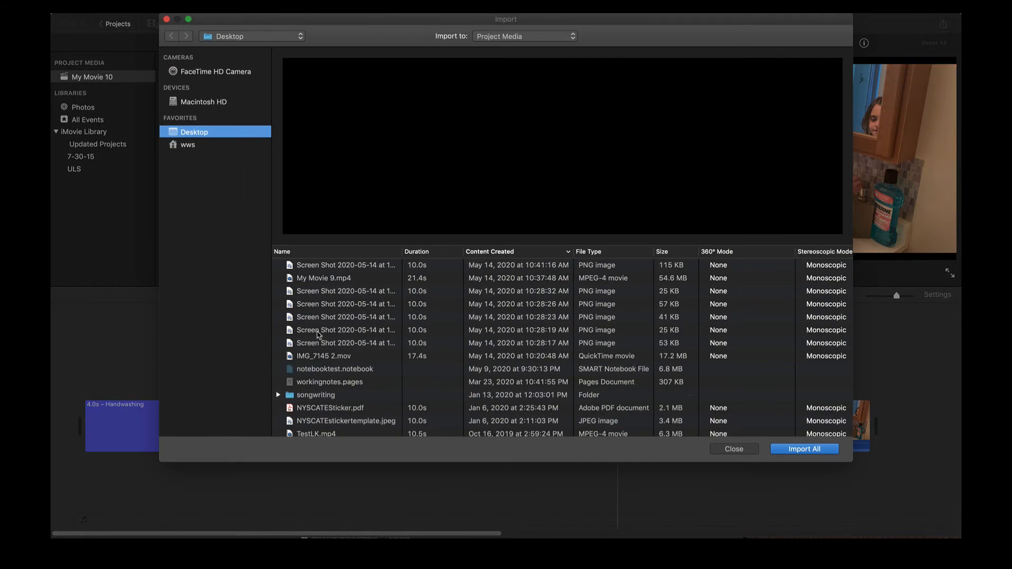
left_click(322, 345)
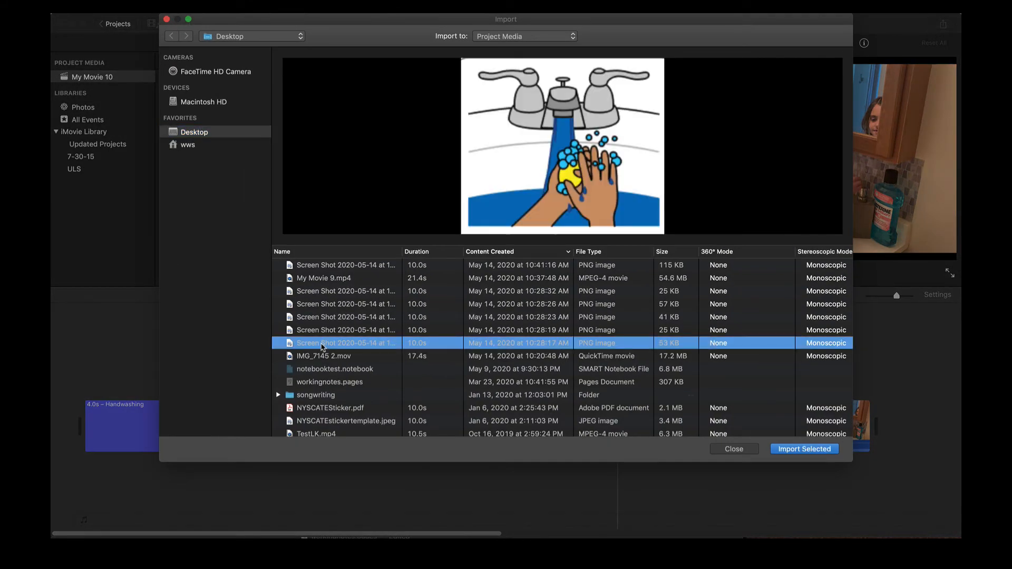
left_click(323, 332)
left_click(326, 321)
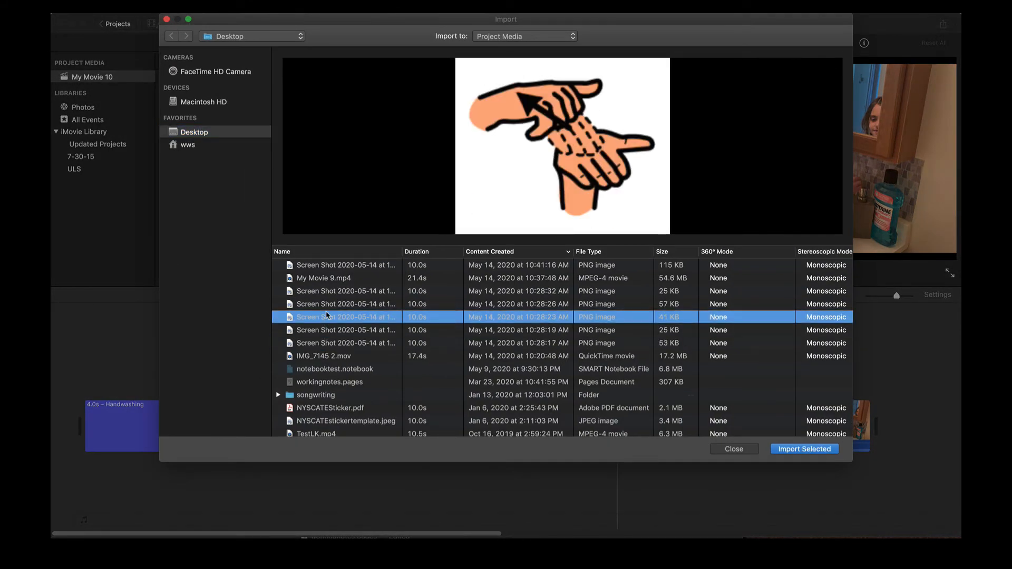
double_click(327, 318)
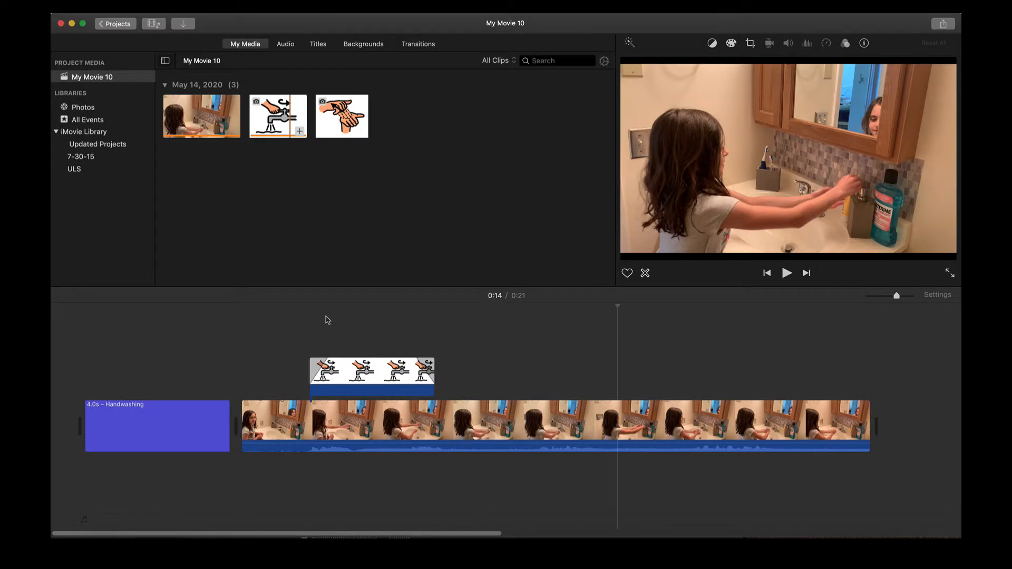
left_click_drag(347, 125, 617, 380)
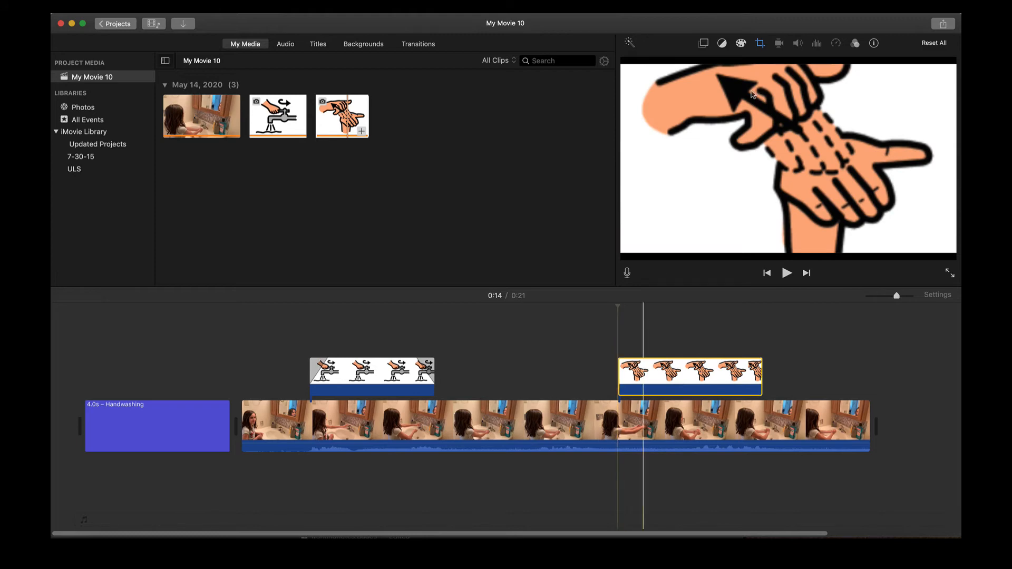
left_click(760, 45)
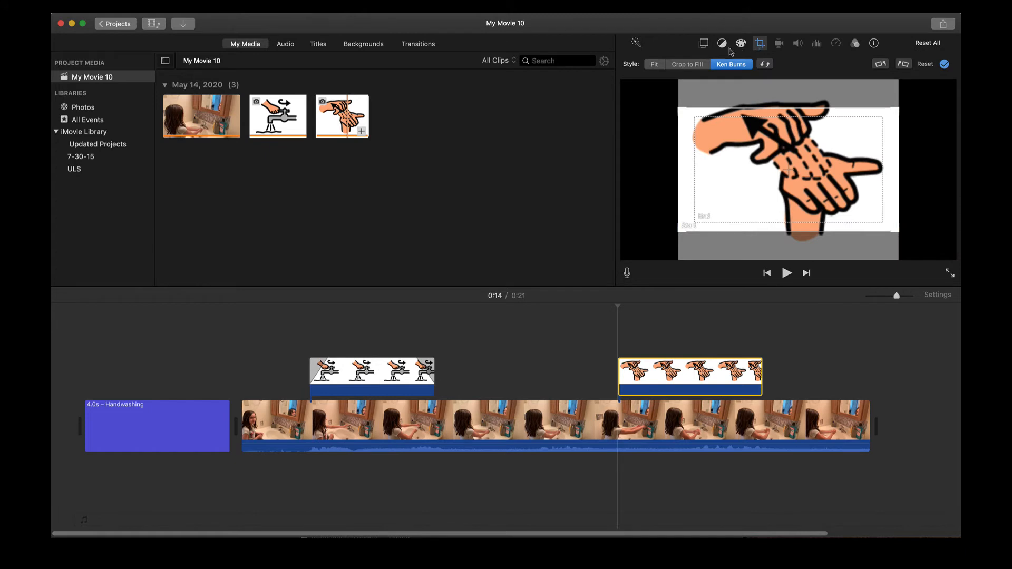
- Make the hand-rubbing overlay a Fit-cropped Picture in Picture inset at upper right, then preview it
left_click(655, 64)
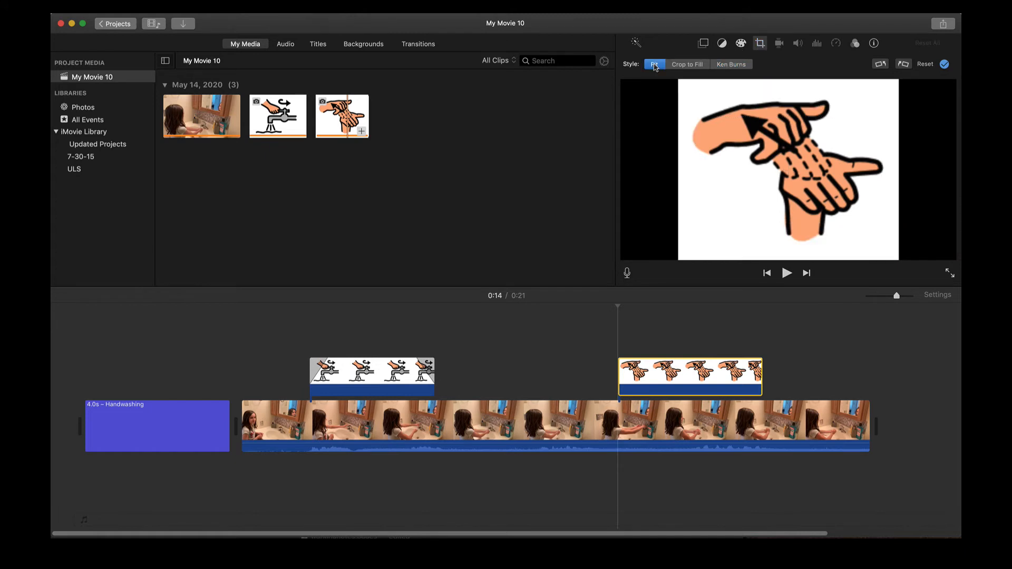
left_click(704, 44)
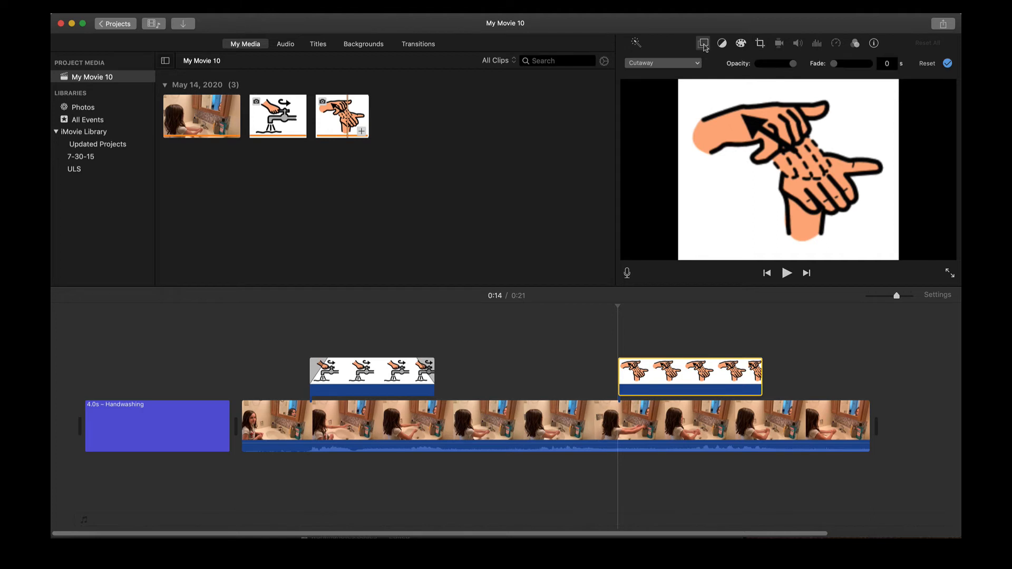
left_click(688, 63)
left_click(674, 102)
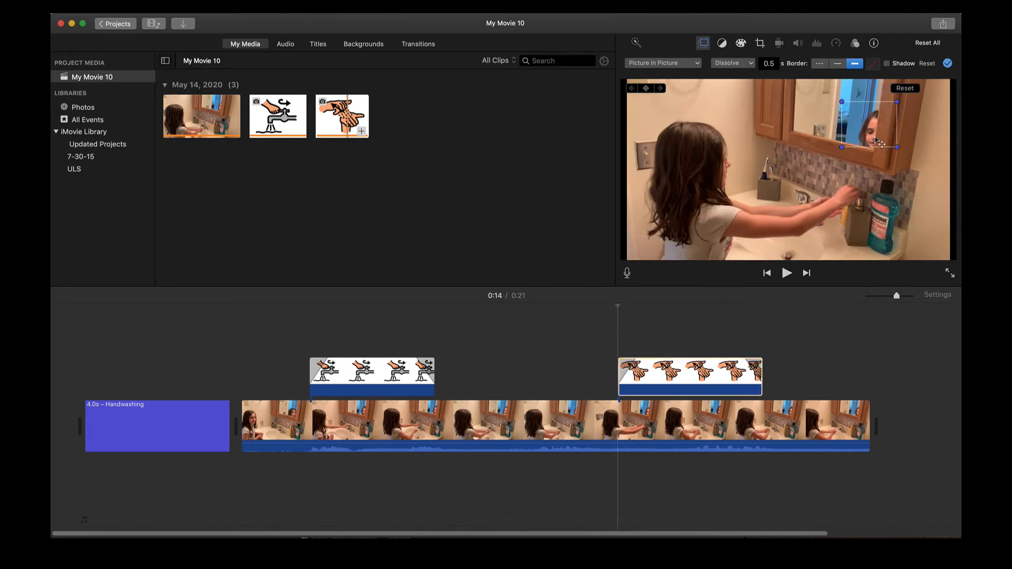
left_click_drag(875, 140, 862, 173)
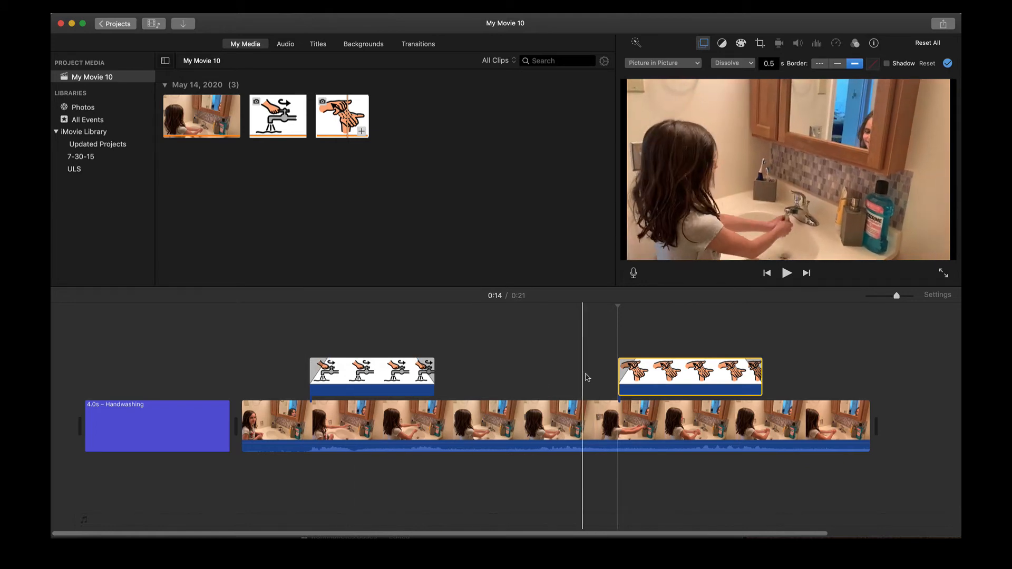
left_click(587, 378)
left_click(787, 273)
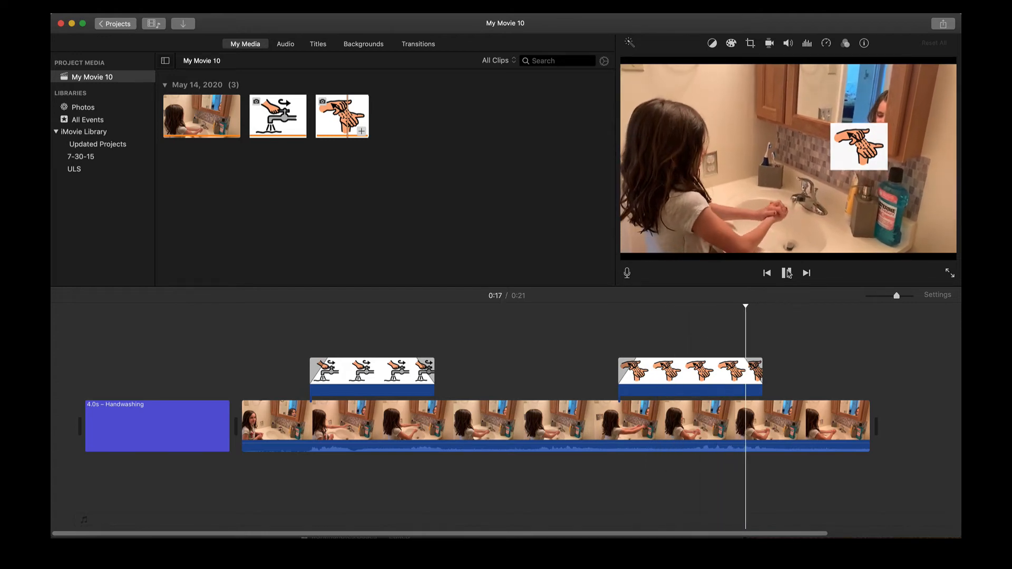
- Shift the hand-rubbing overlay earlier, shortened to about 2.8 seconds, and replay from 0:12
left_click(787, 273)
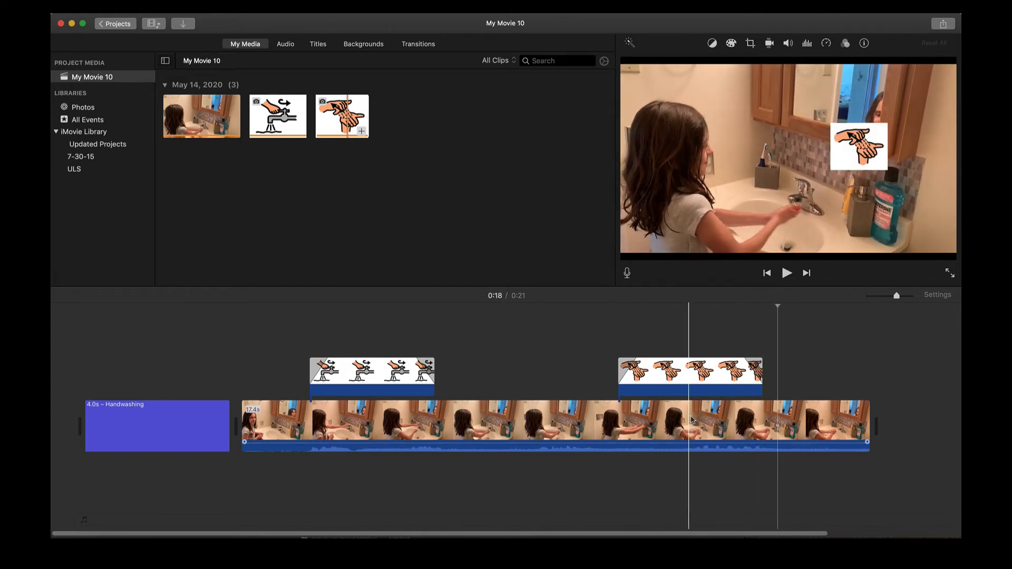
left_click_drag(712, 390, 635, 378)
left_click(552, 378)
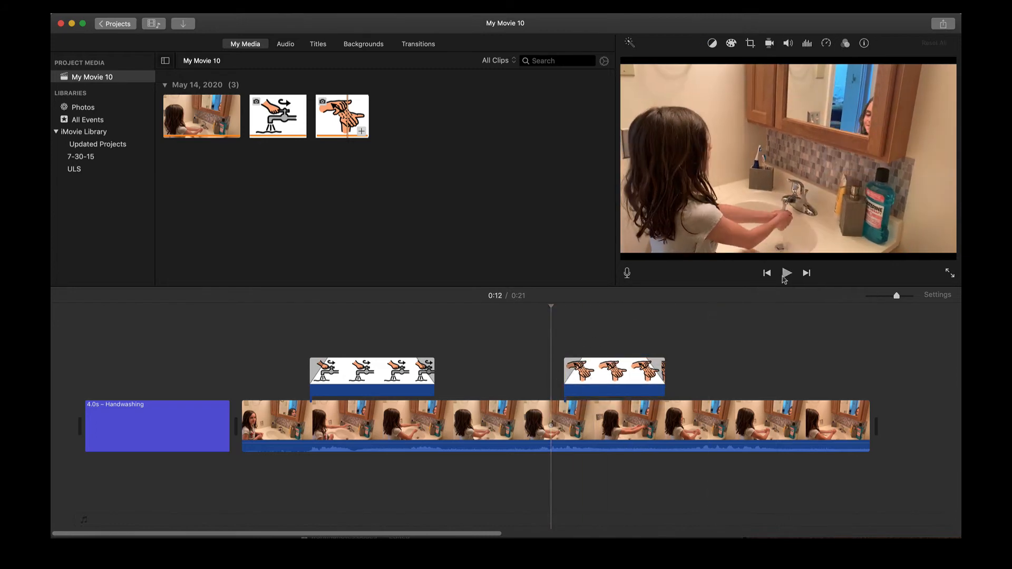
left_click(786, 273)
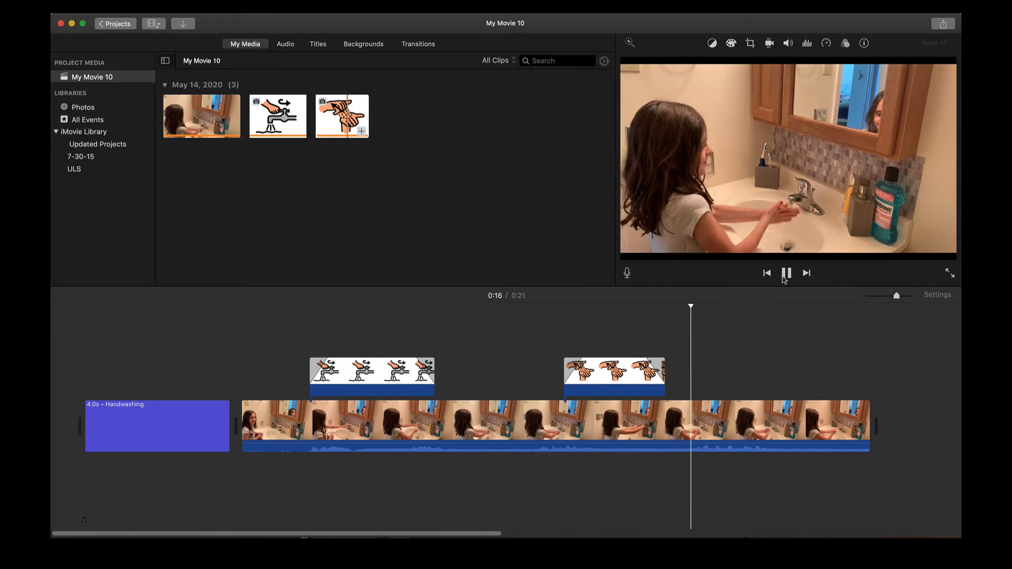
left_click(783, 277)
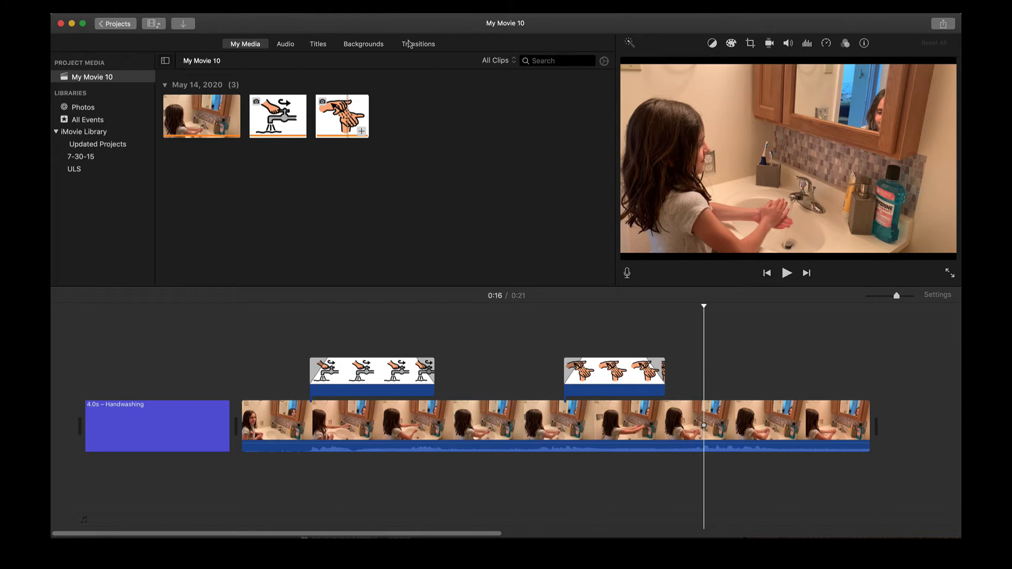
- Import the sink-and-soap screenshot and place it above the main clip near 0:16
left_click(183, 27)
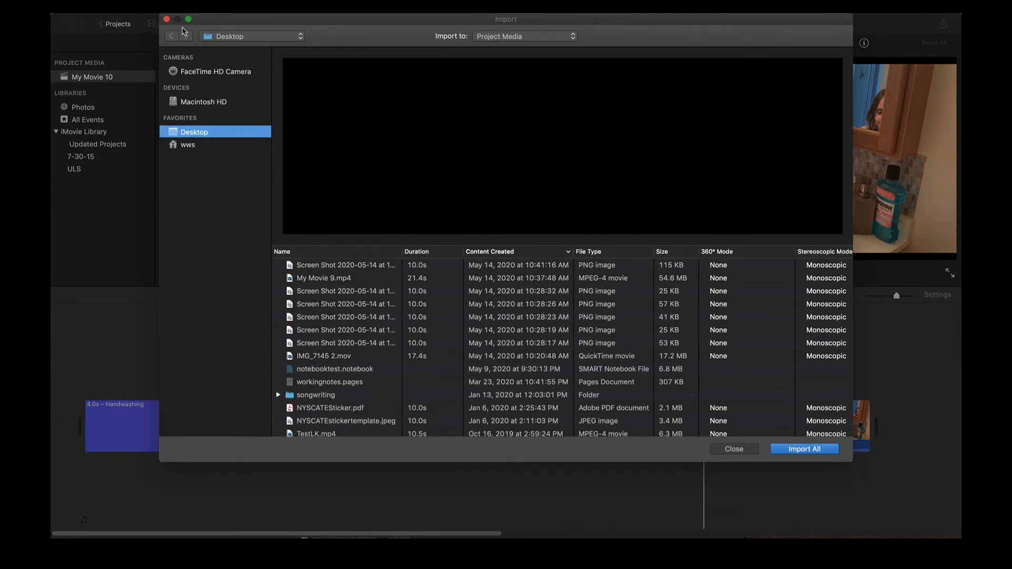
left_click(317, 305)
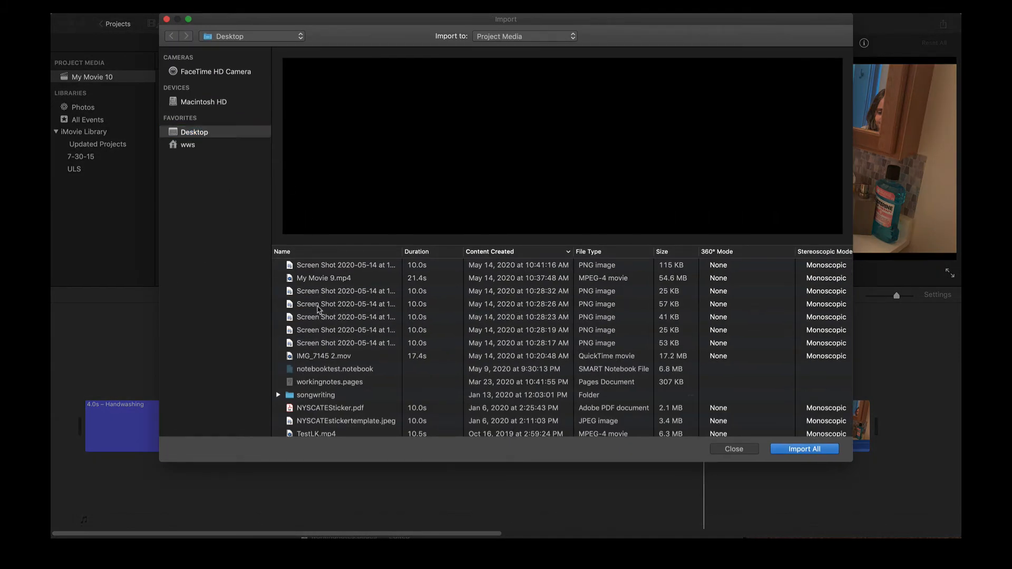
left_click(319, 295)
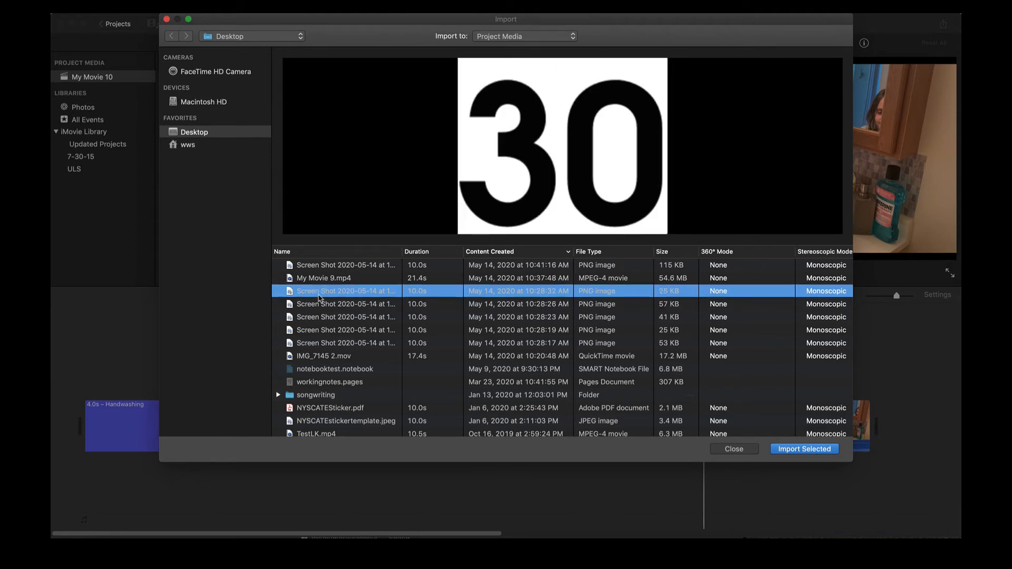
left_click(319, 344)
double_click(318, 344)
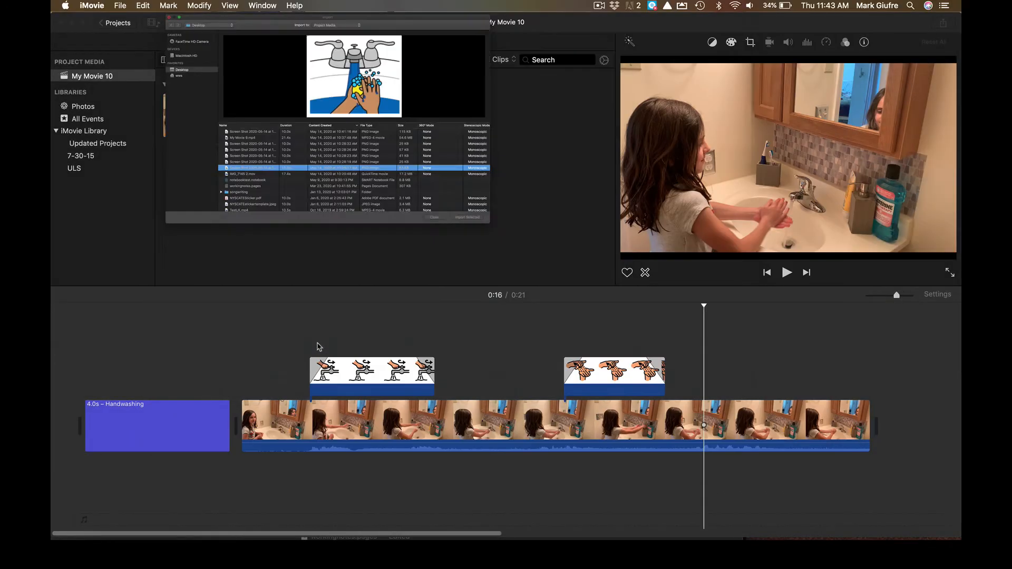
left_click_drag(284, 121, 697, 373)
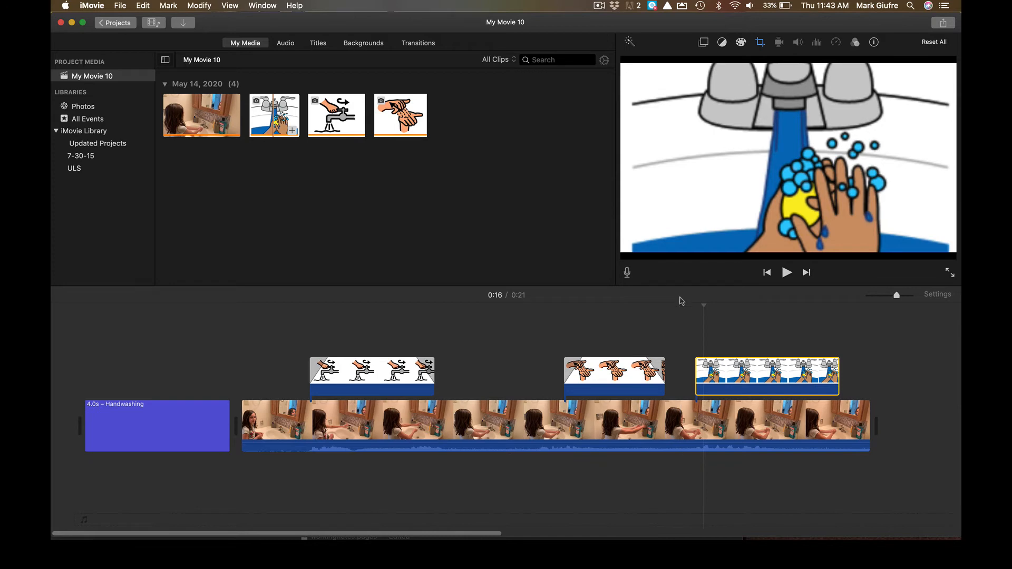
- Play back the section containing the new sink overlay
left_click(664, 316)
left_click(789, 275)
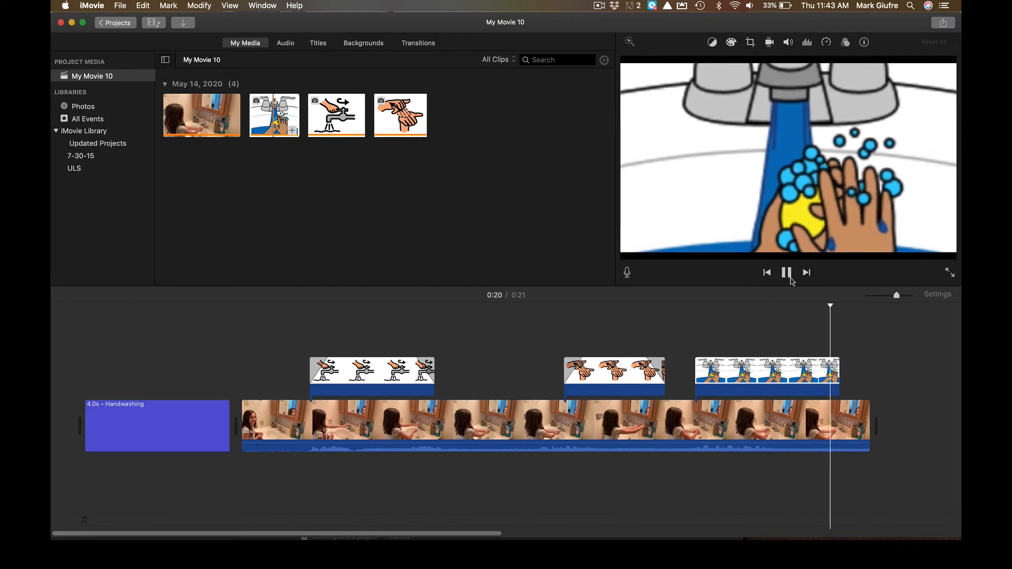
left_click(790, 274)
- Set the sink overlay's crop style to Fit and make it a Picture in Picture inset
left_click(750, 376)
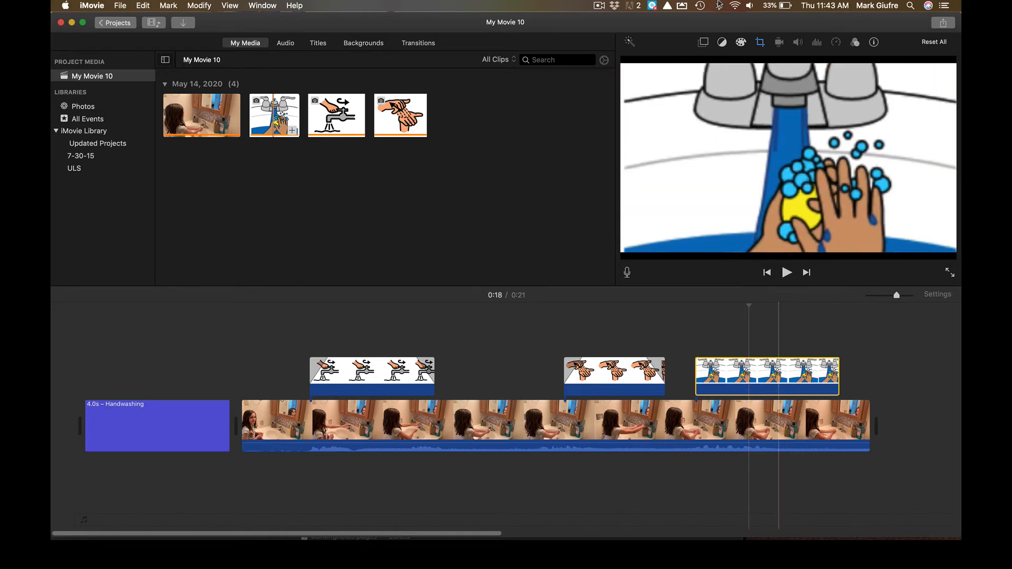
left_click(760, 43)
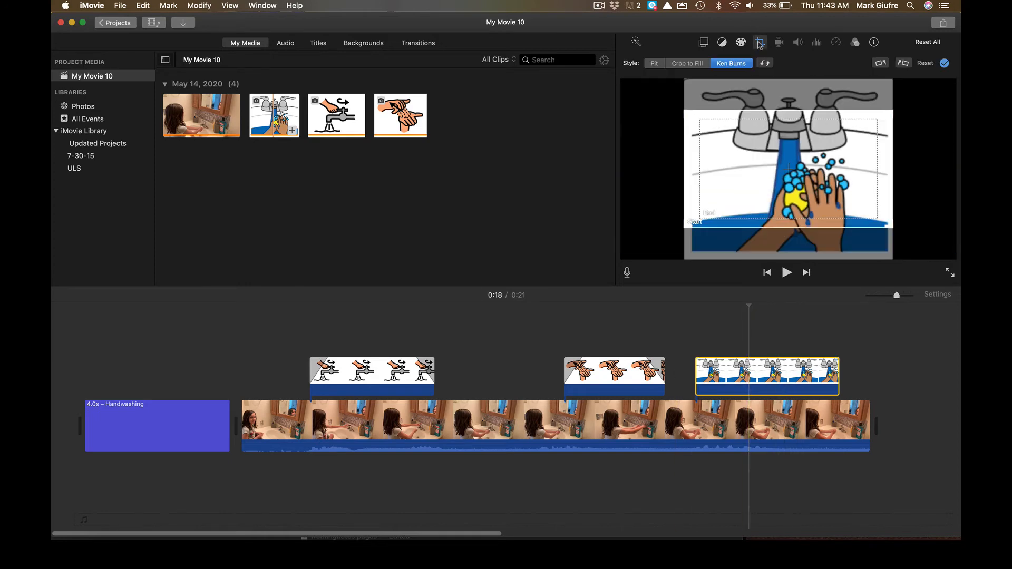
left_click(656, 64)
left_click(703, 43)
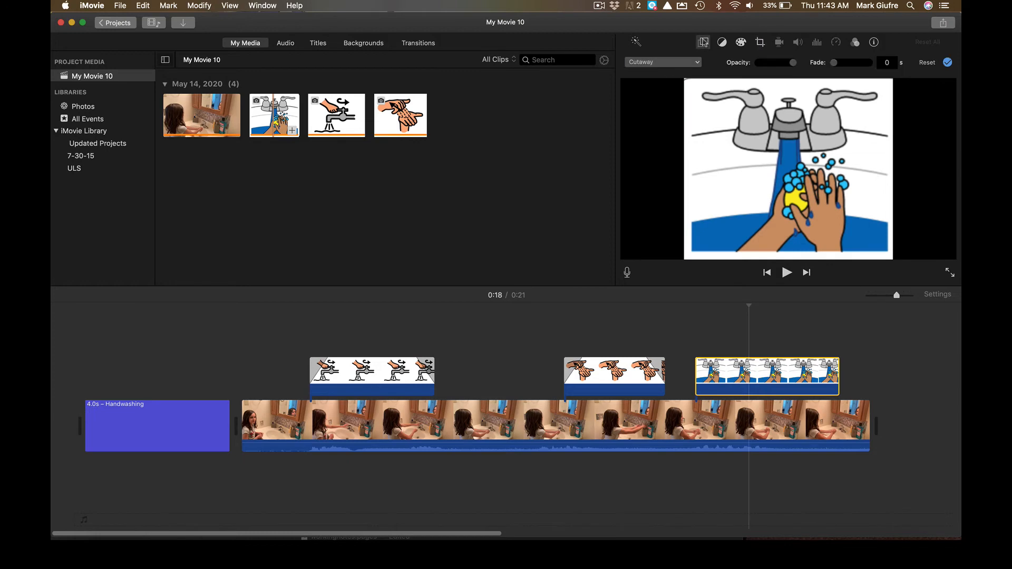
left_click(695, 61)
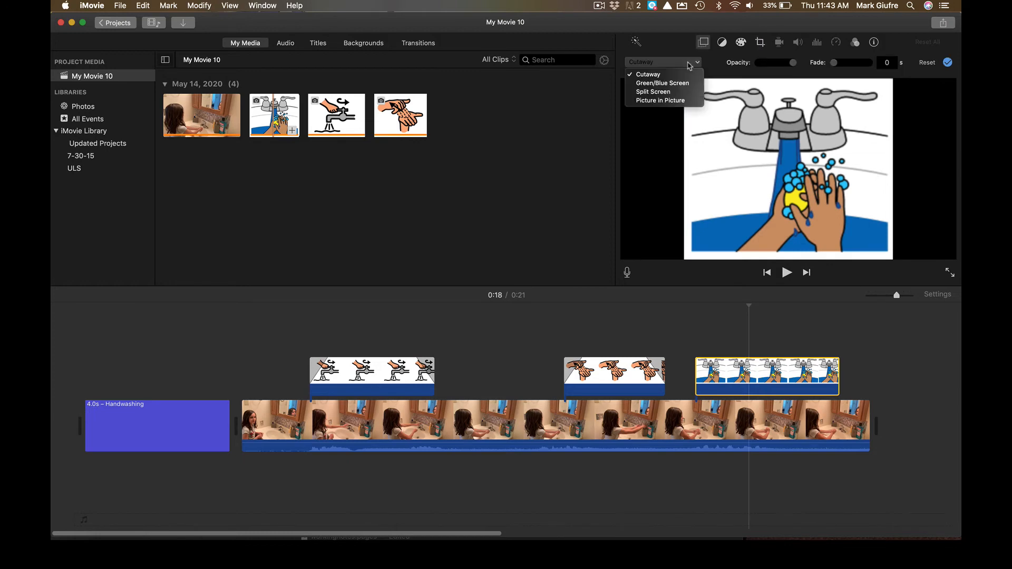
left_click(678, 101)
left_click(682, 357)
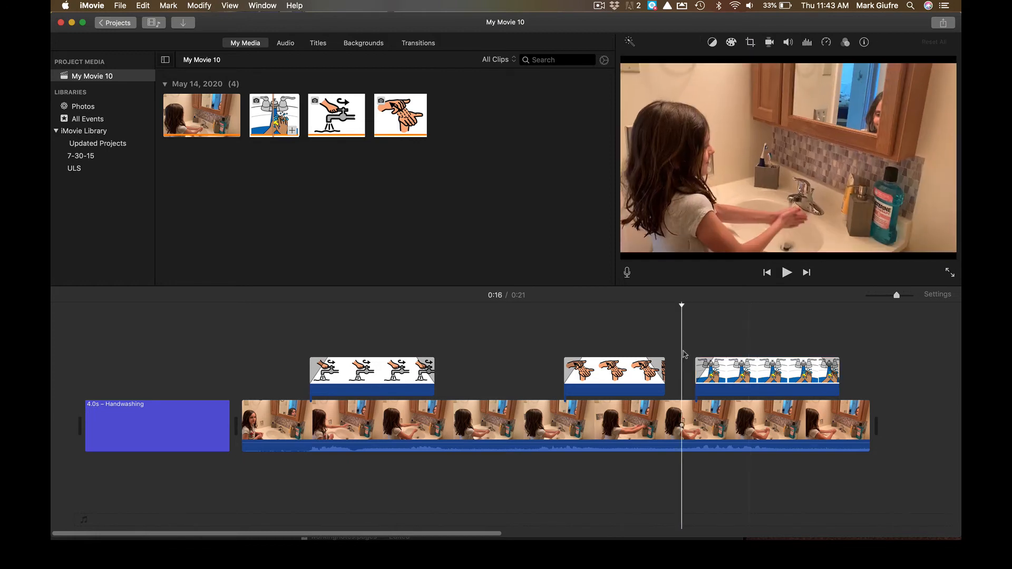
left_click(781, 276)
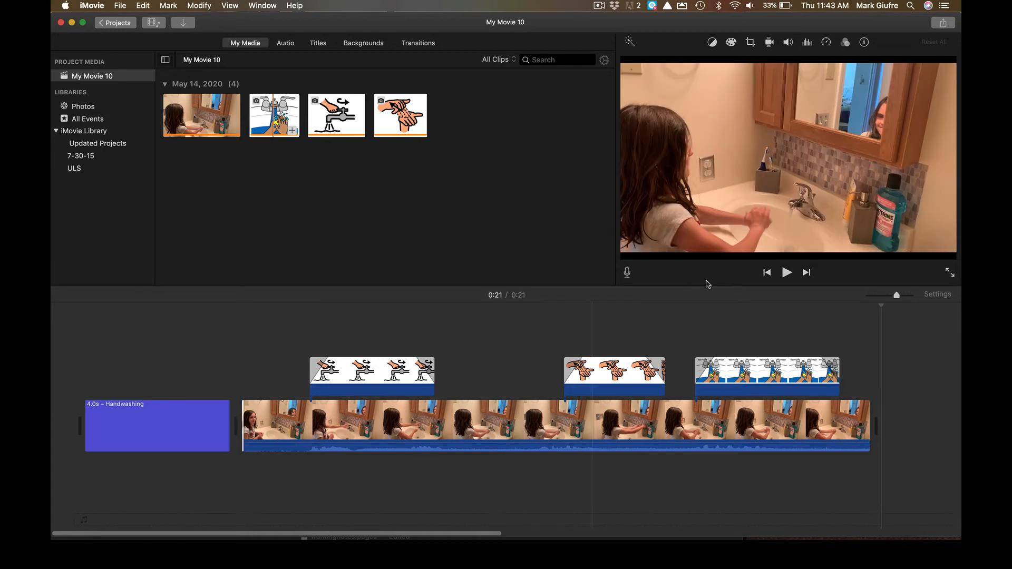
left_click(787, 274)
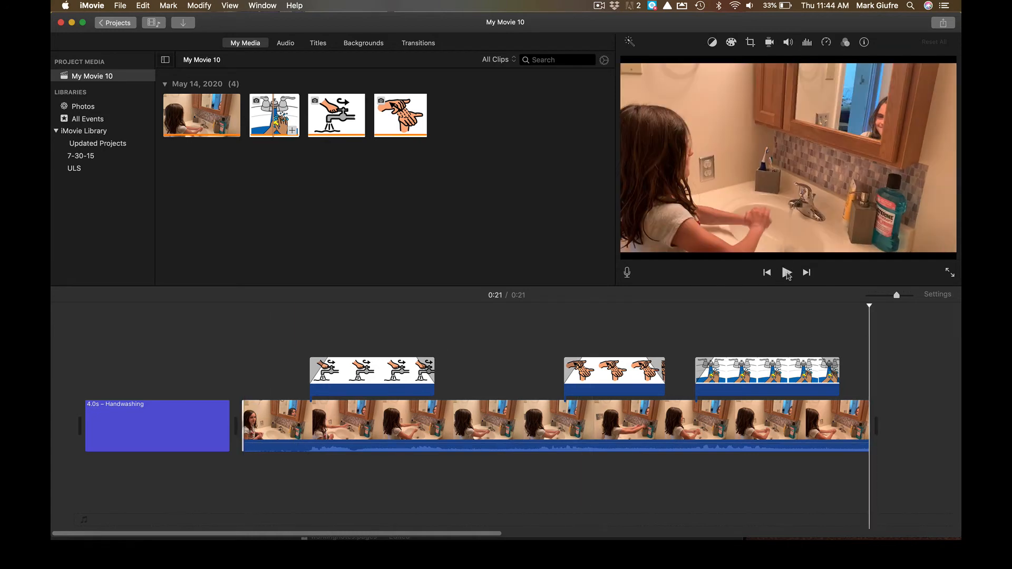
left_click(242, 316)
left_click(787, 273)
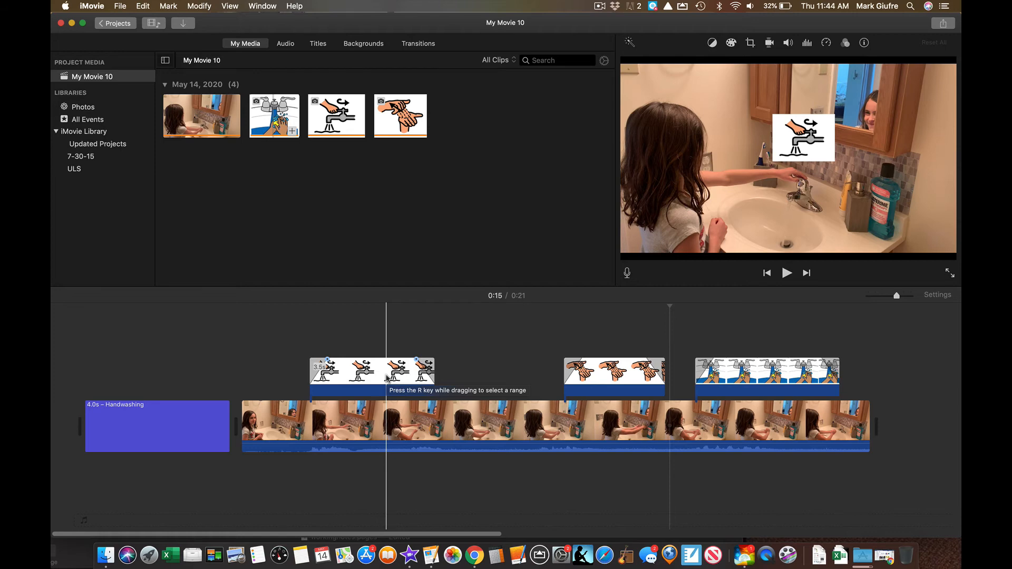
- Set the faucet overlay's picture-in-picture transition to Zoom
left_click(387, 378)
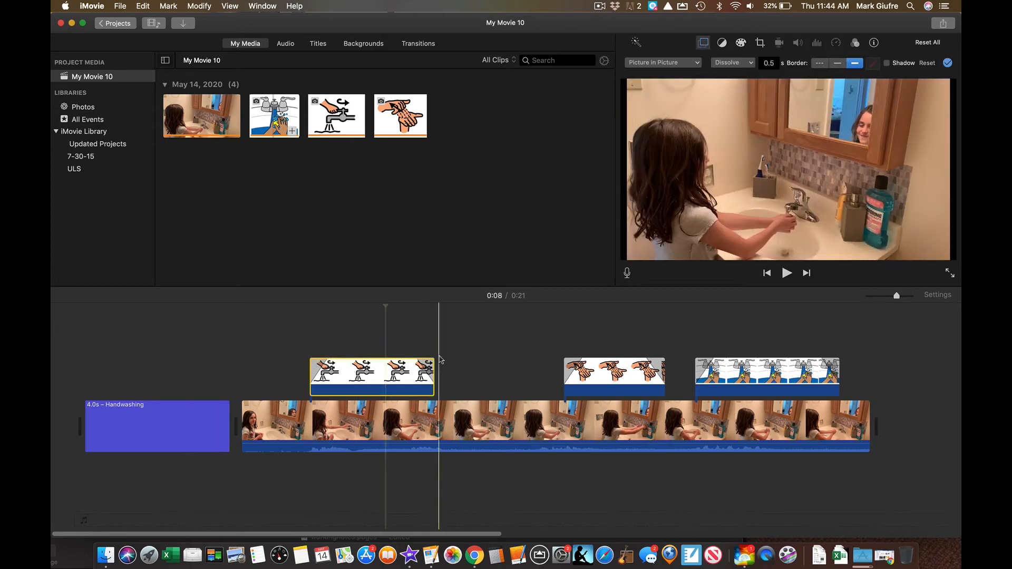
left_click(760, 45)
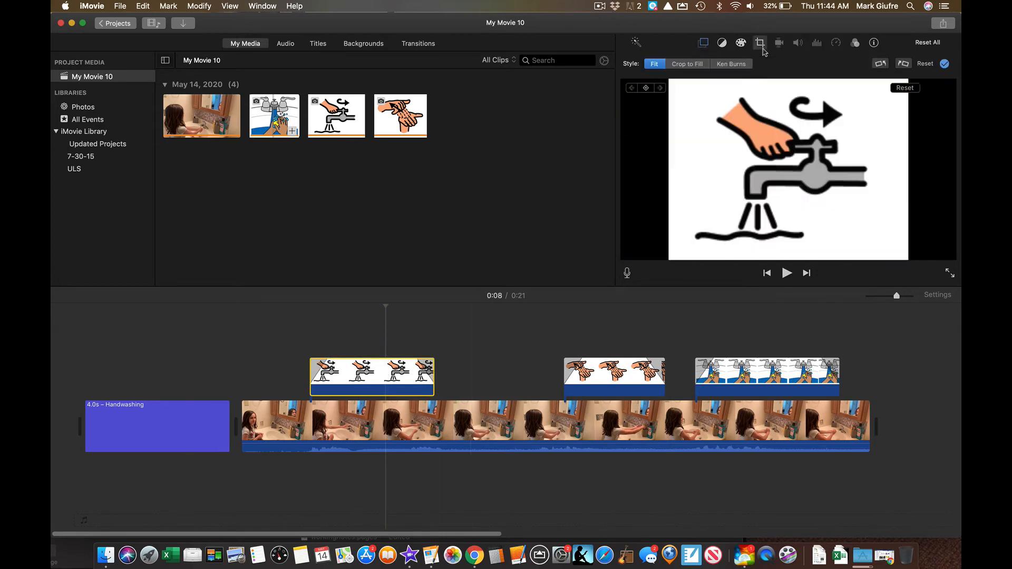
left_click(708, 44)
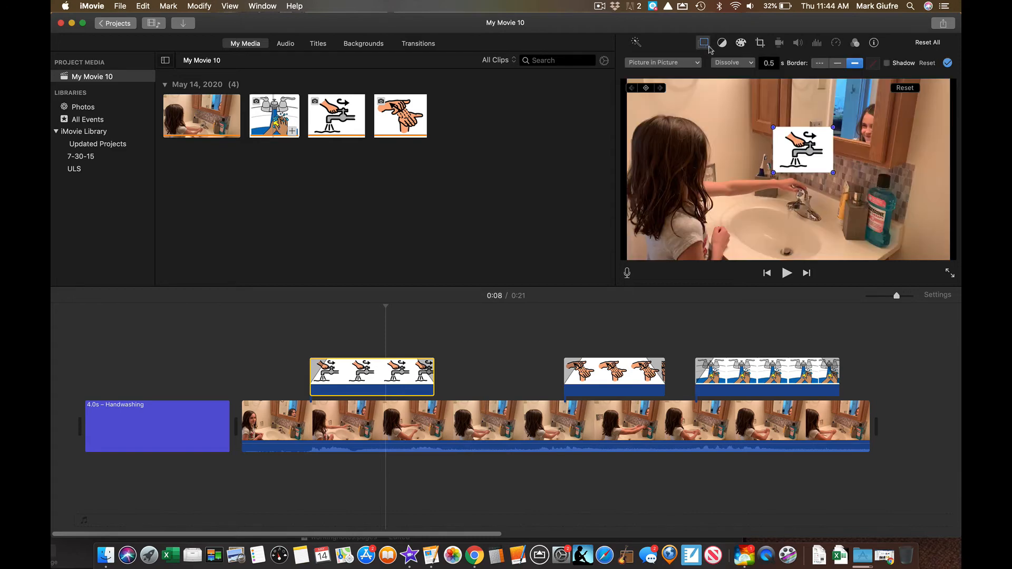
left_click(720, 63)
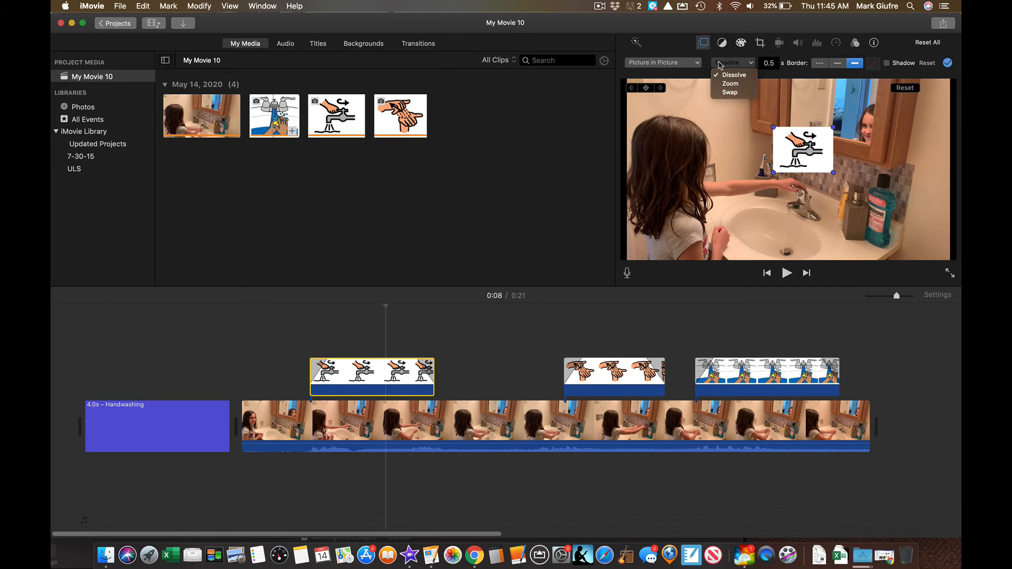
left_click(730, 84)
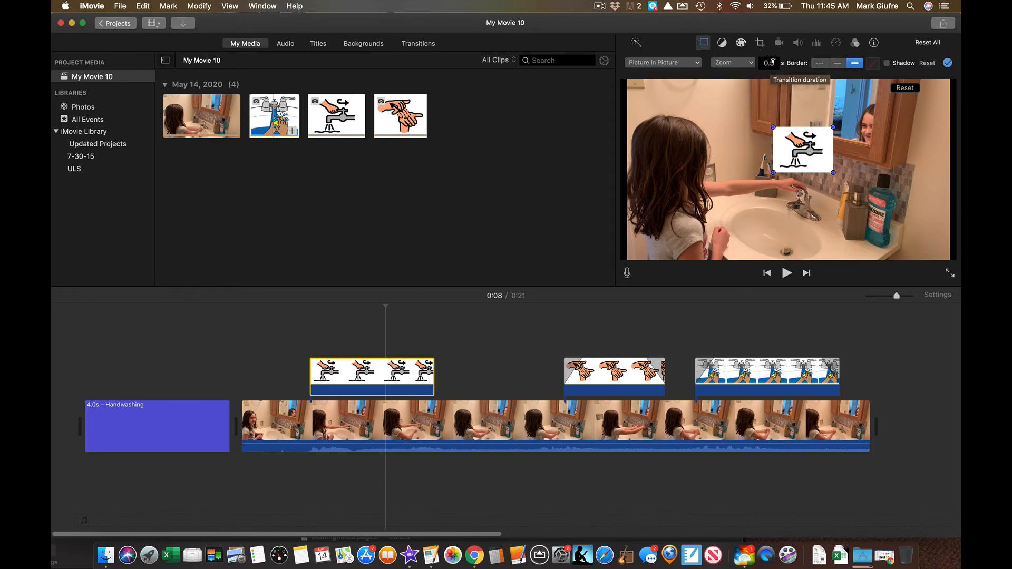
- Give the faucet inset a thick blue border
left_click(854, 65)
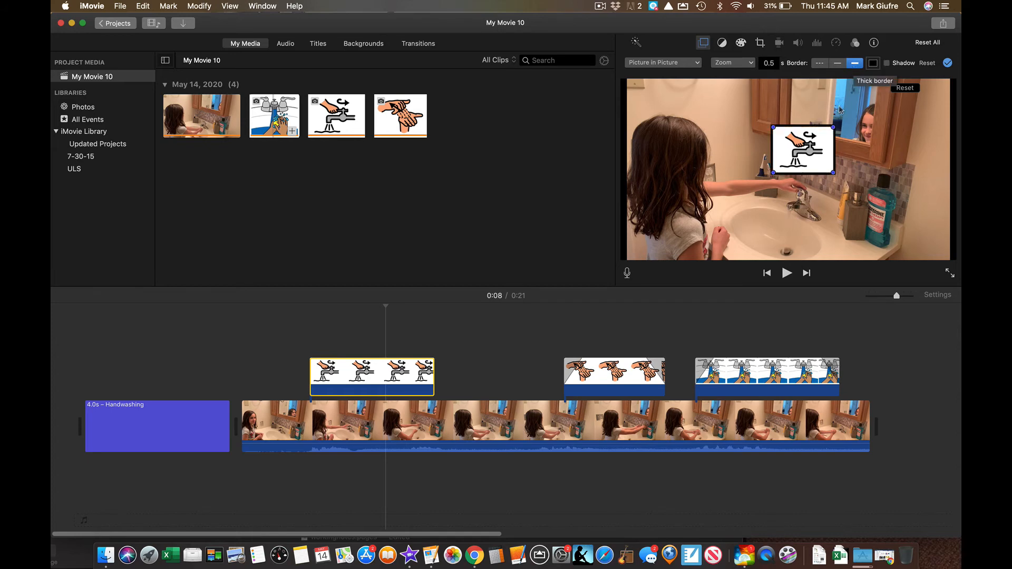
left_click(874, 63)
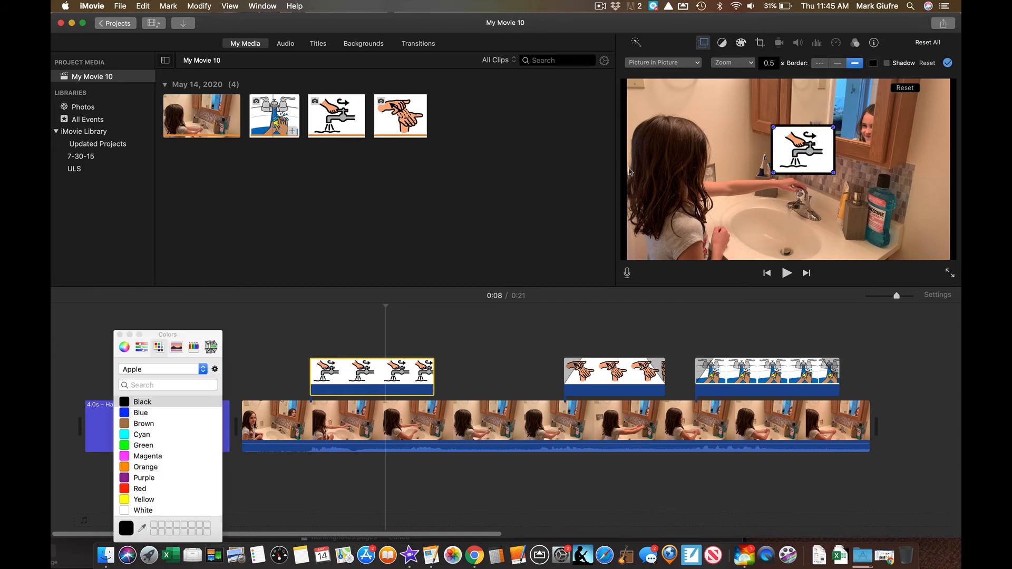
left_click(147, 412)
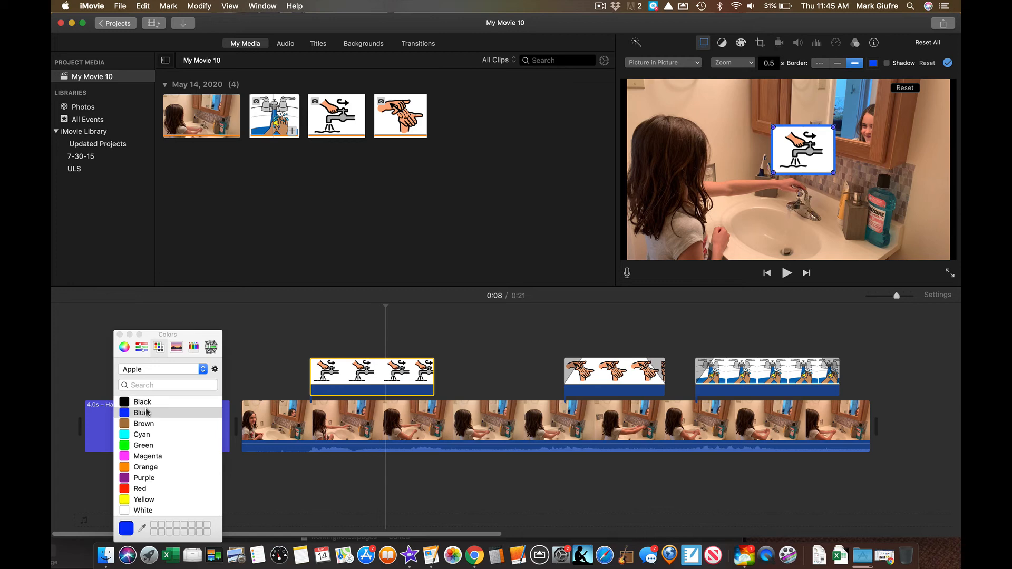
- Play the movie from 0:05 to check the blue border on the faucet inset
left_click(282, 336)
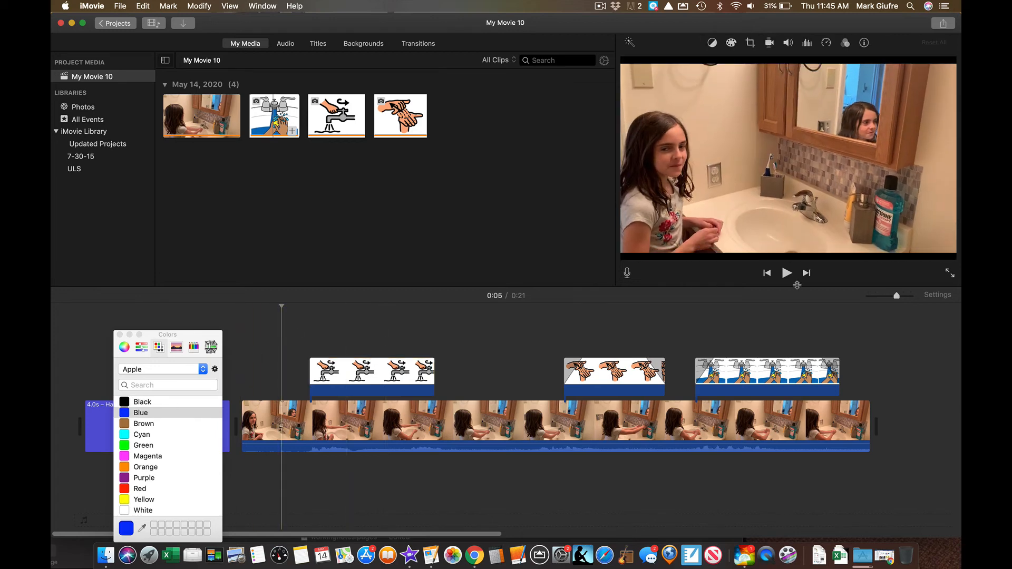
left_click(787, 273)
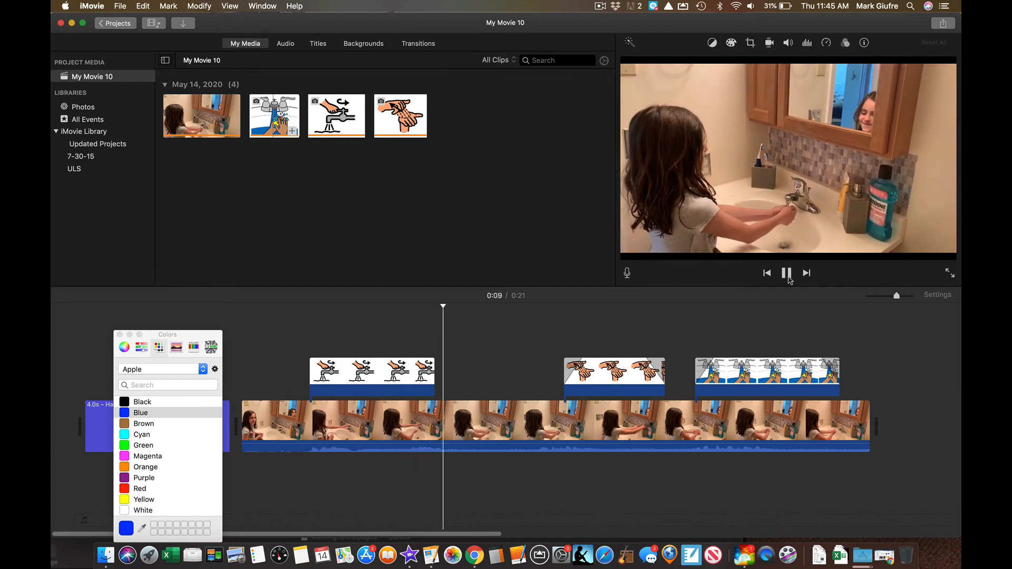
left_click(787, 275)
left_click(633, 369)
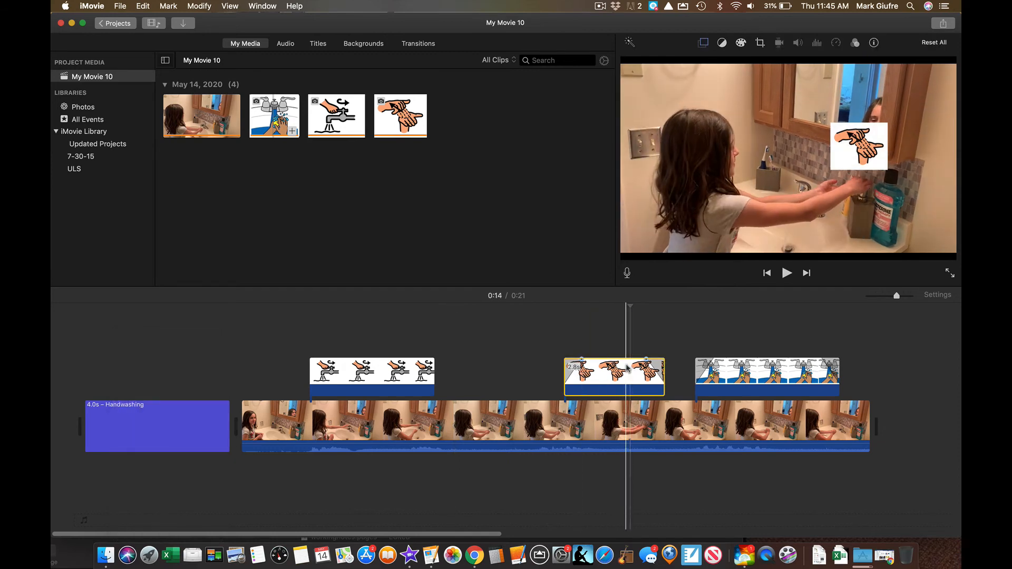
left_click(703, 43)
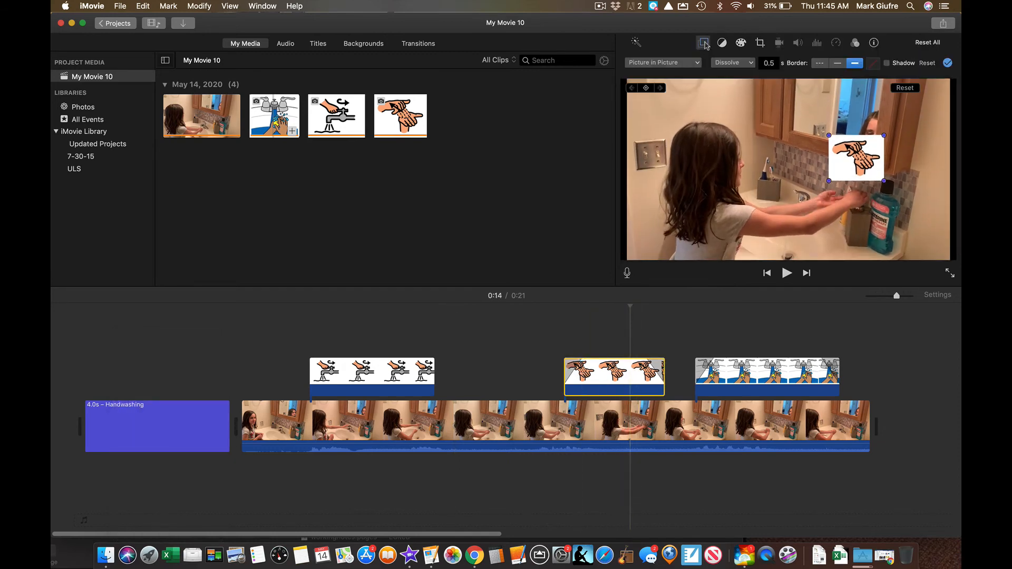
left_click(731, 64)
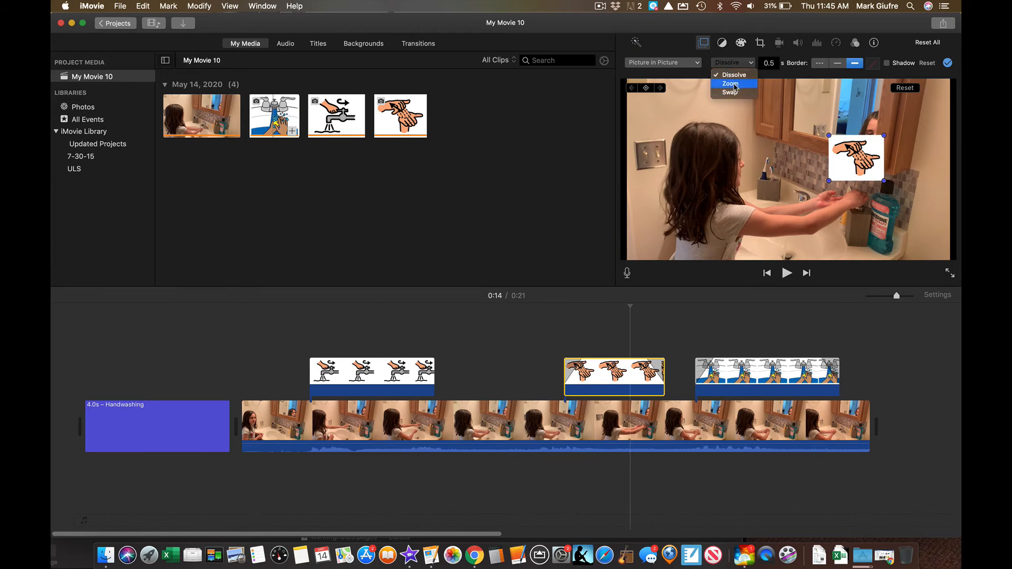
left_click(736, 84)
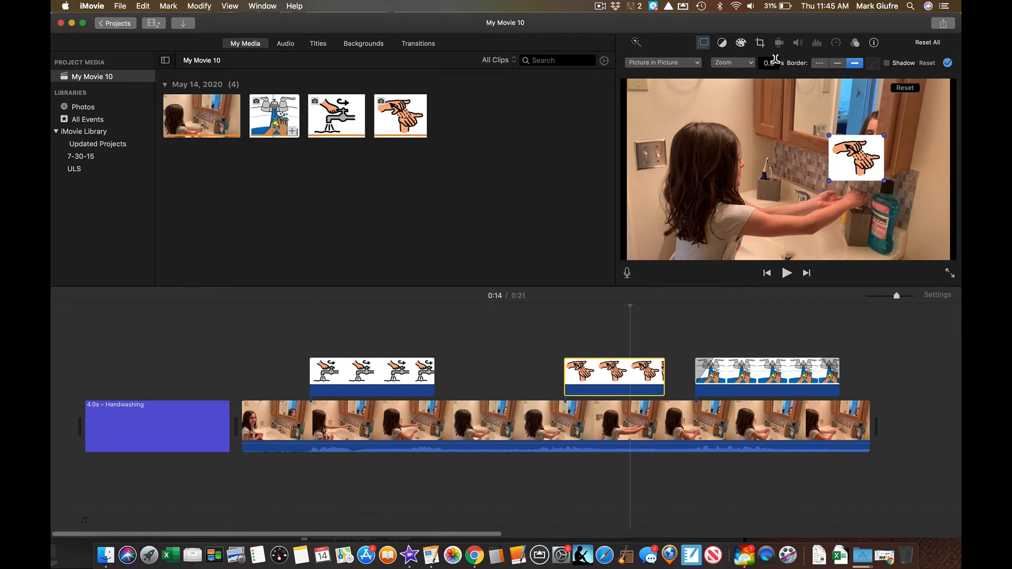
left_click(855, 63)
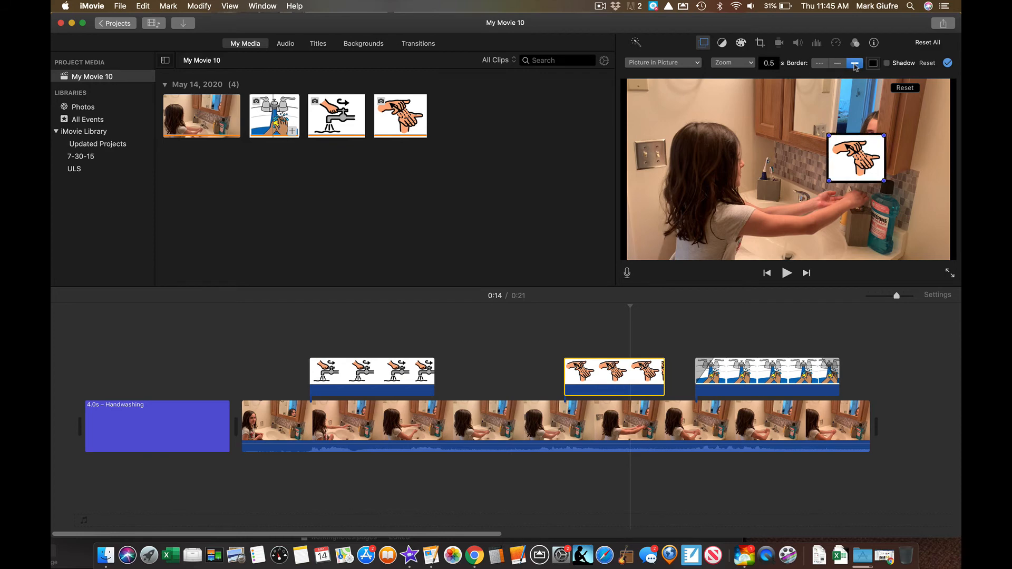
left_click(873, 64)
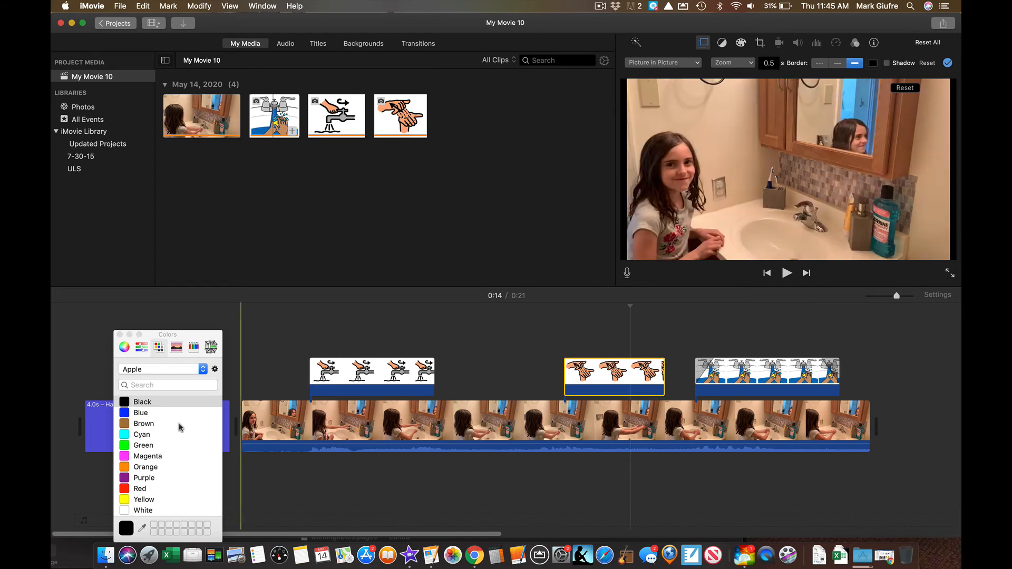
left_click(141, 467)
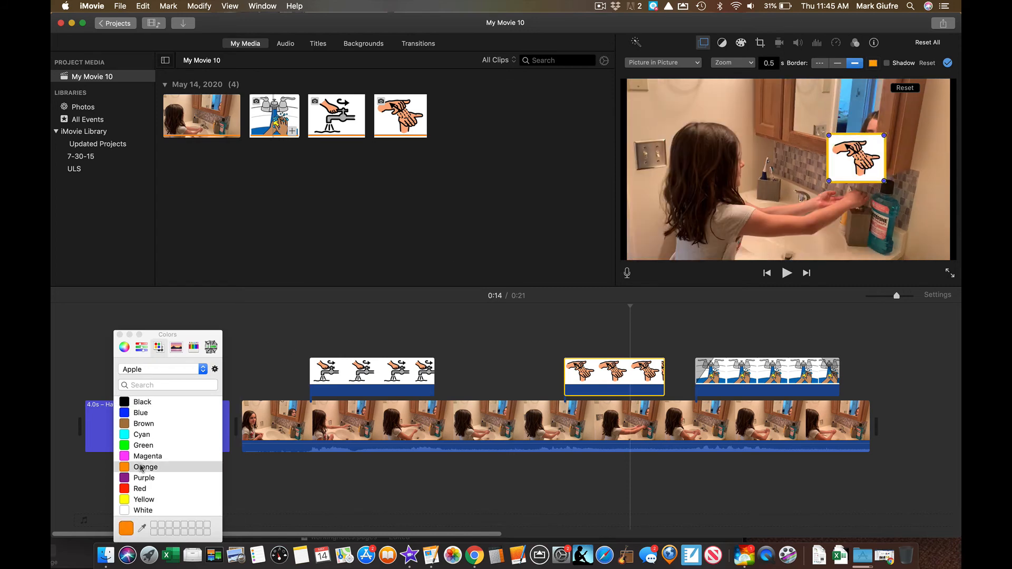
left_click(535, 371)
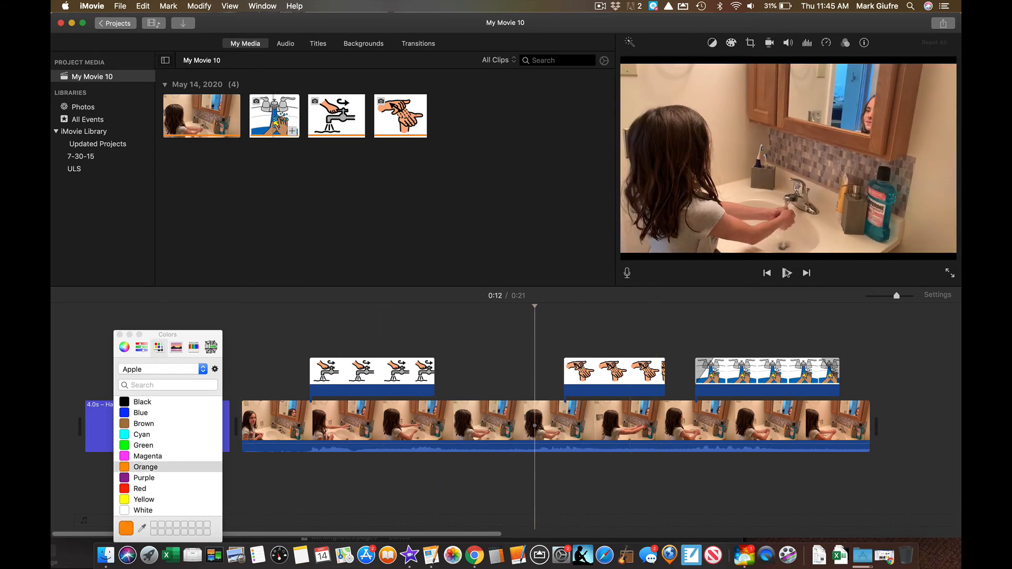
left_click(787, 273)
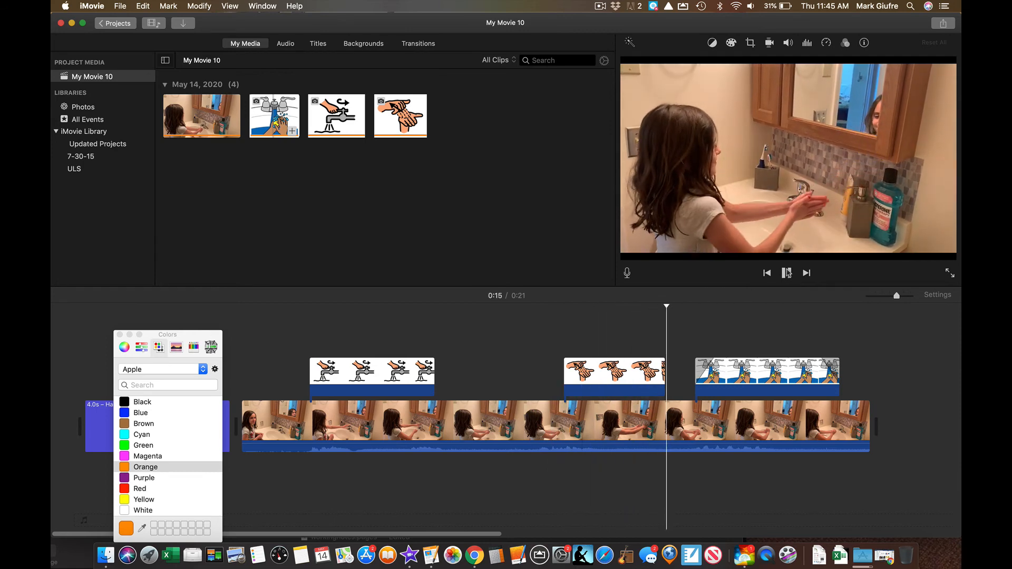
left_click(786, 273)
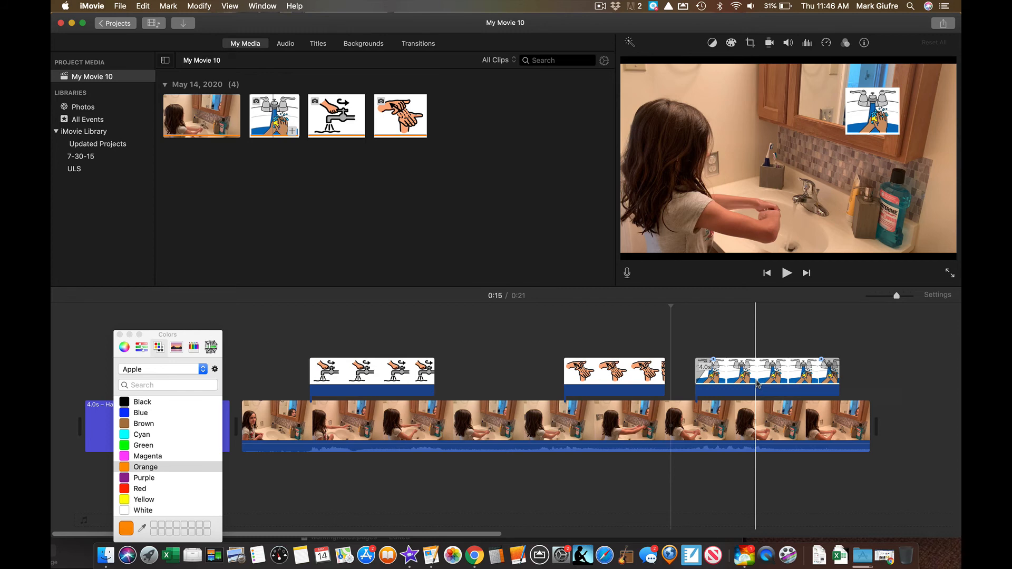
- Delete the soap-hands overlay clip at the end of the timeline
left_click(757, 383)
key("Delete")
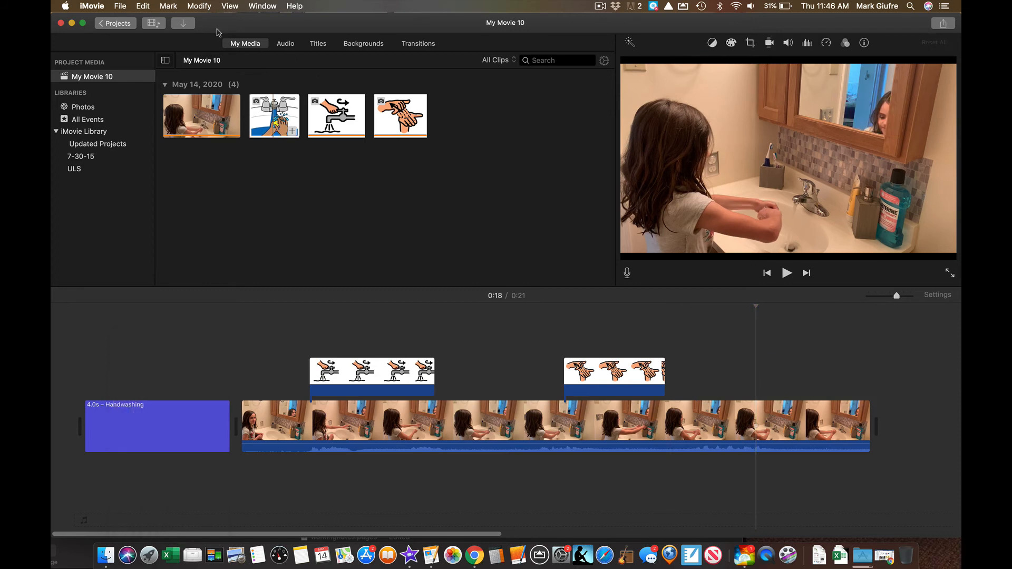
- Import the Desktop screenshot showing the large '30' into the project media
left_click(185, 27)
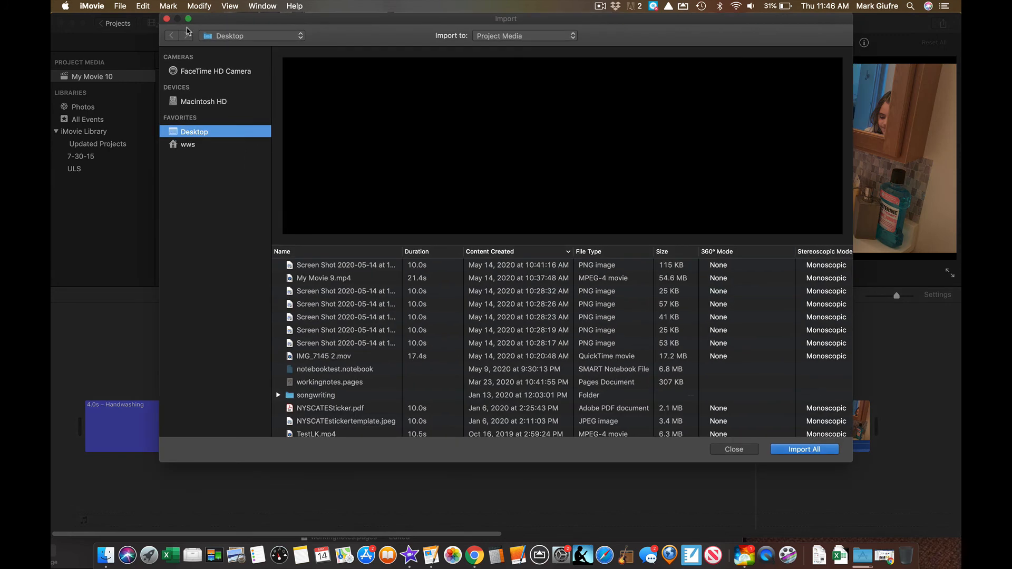
left_click(352, 343)
left_click(352, 267)
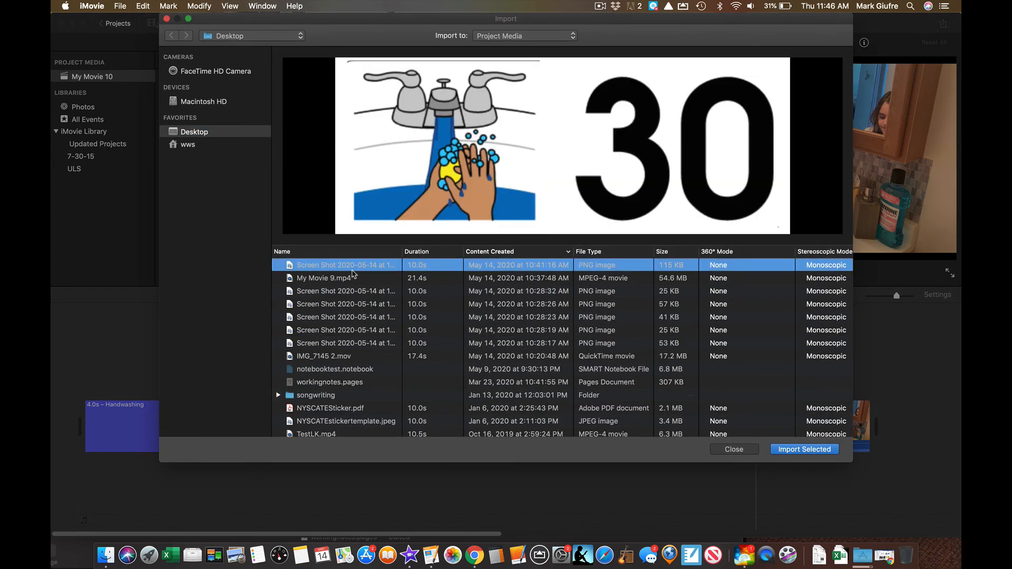
mouse_move(373, 131)
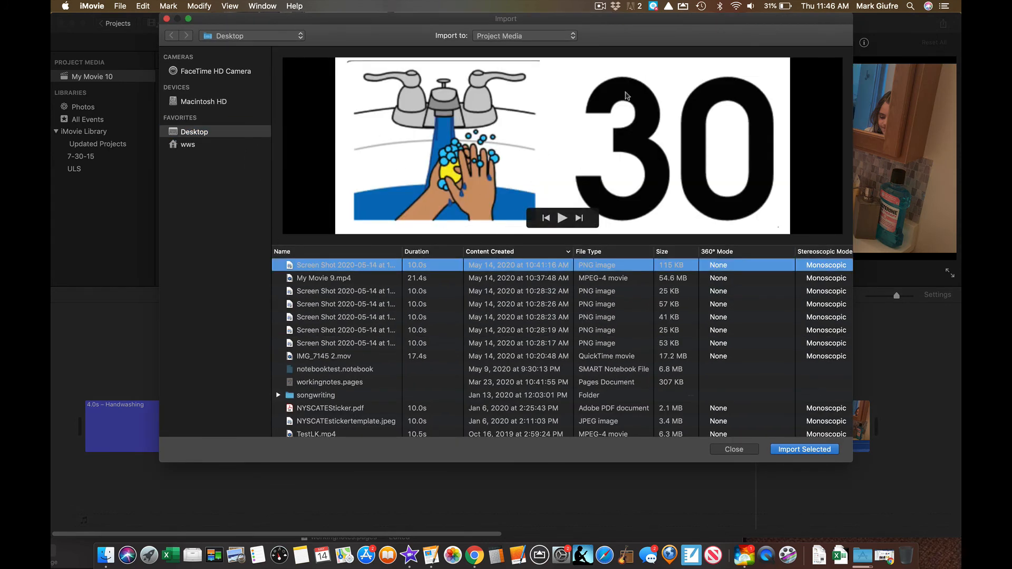
left_click(816, 449)
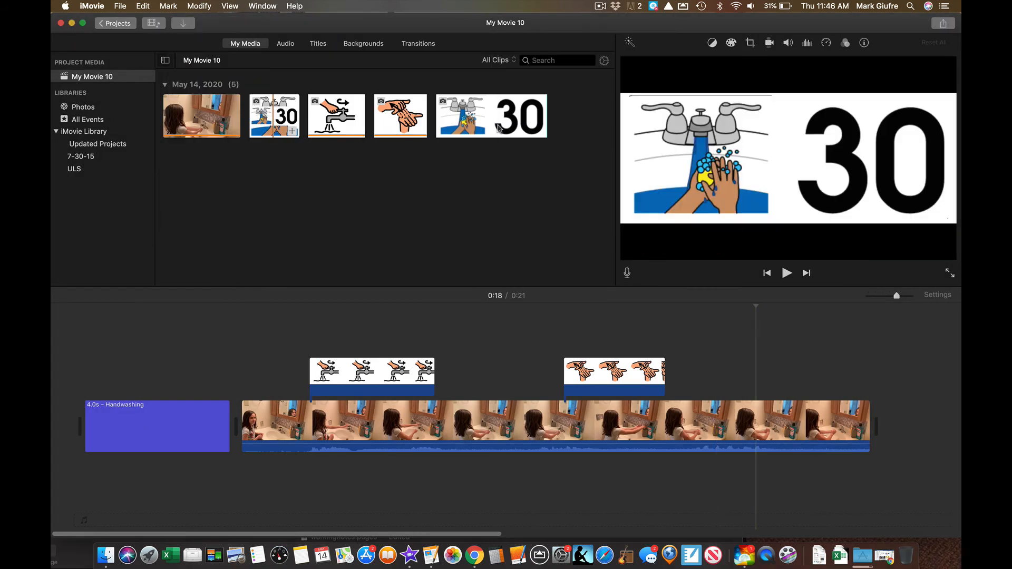
- Drop the '30' image above the main clip's end and trim it to about 4.8 seconds
left_click_drag(507, 116, 712, 363)
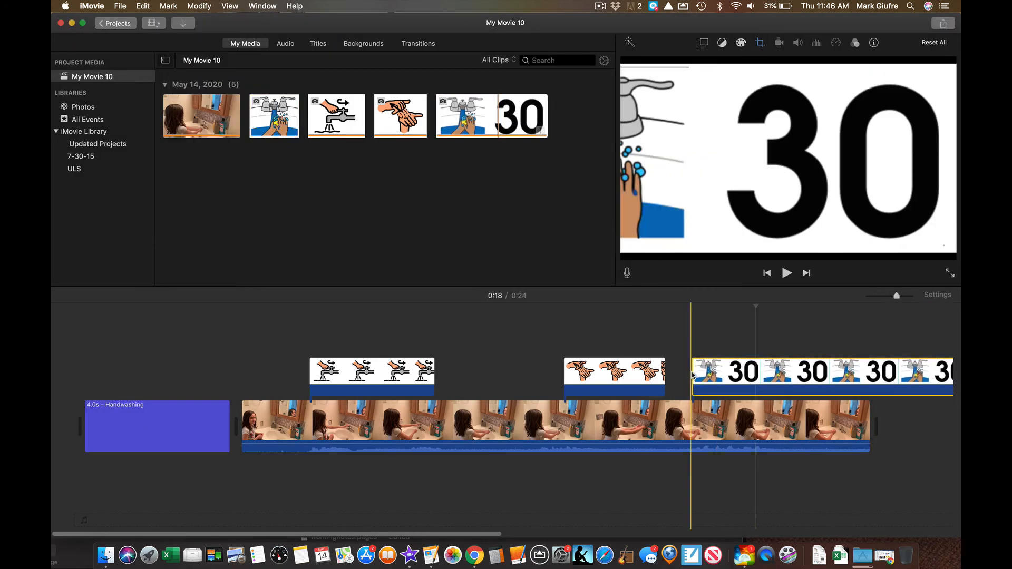
scroll(752, 383, "right", 3)
scroll(753, 383, "right", 2)
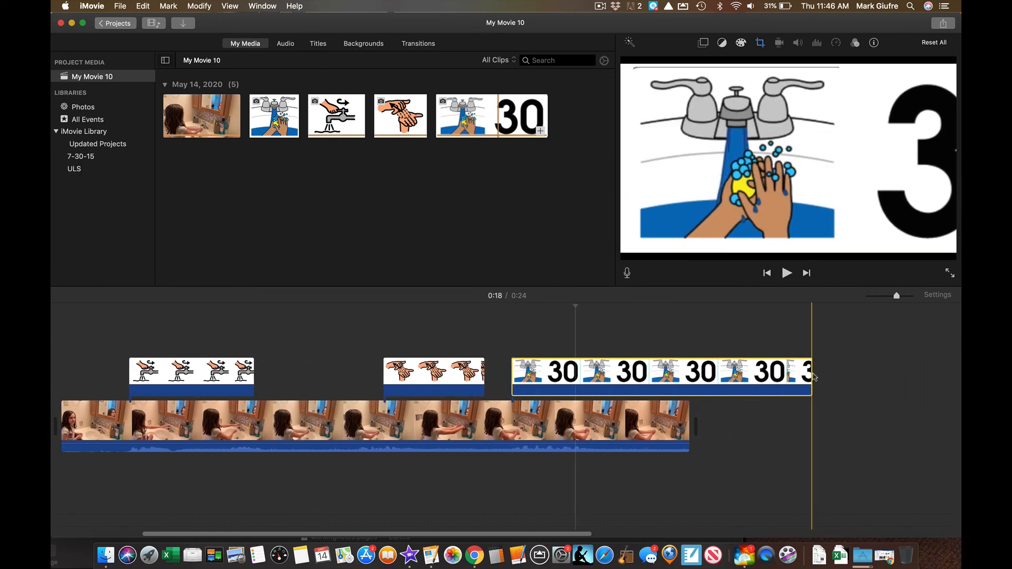
left_click_drag(812, 375, 680, 386)
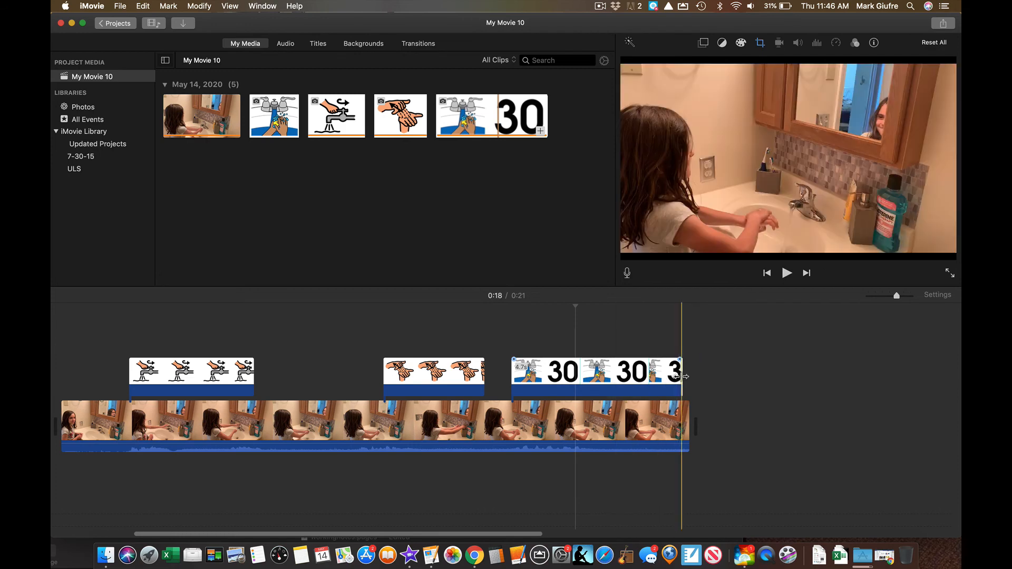
left_click_drag(681, 376, 690, 377)
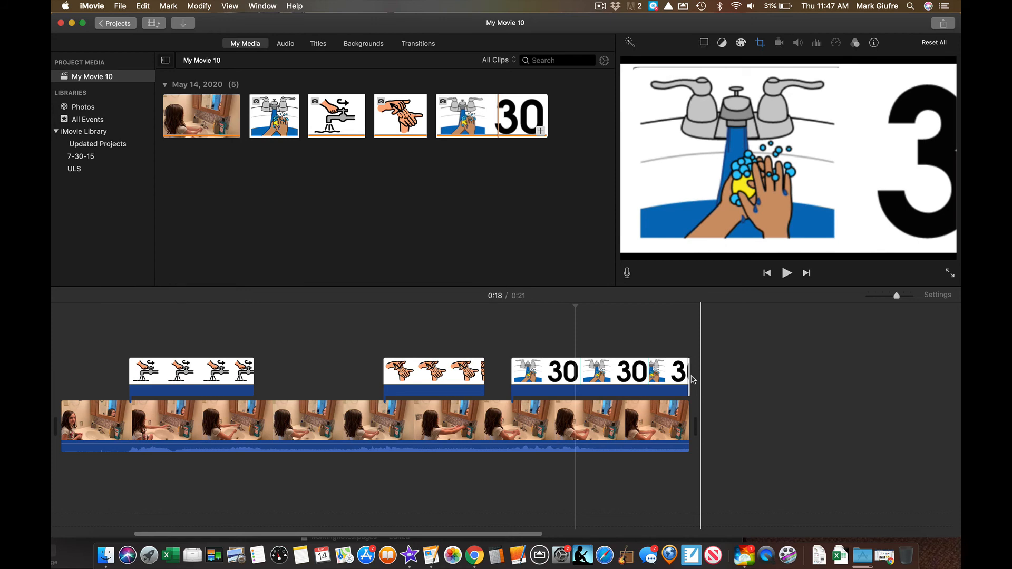
left_click(618, 379)
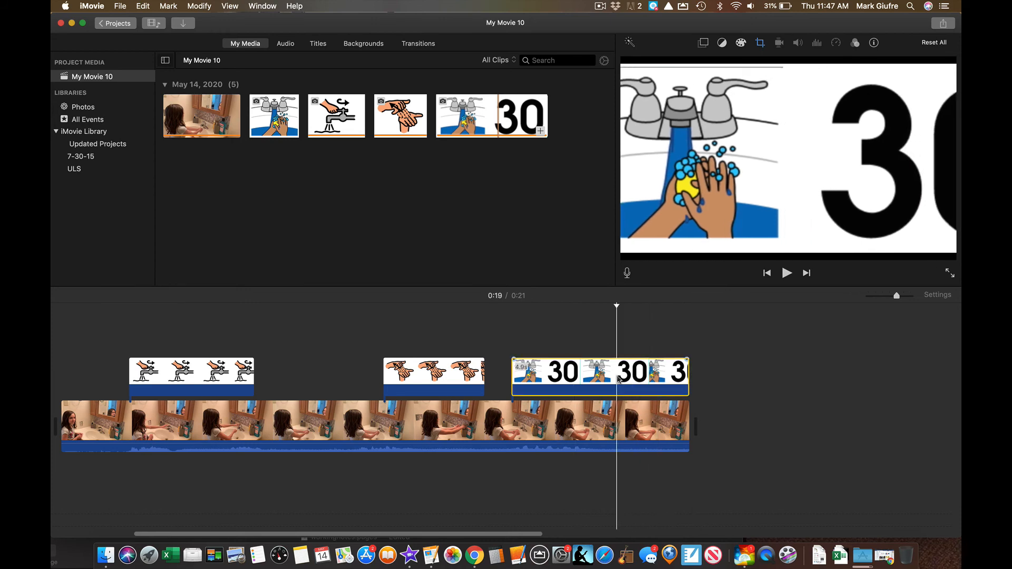
- Fit the '30' clip and make it a picture-in-picture with a Zoom transition
left_click(760, 43)
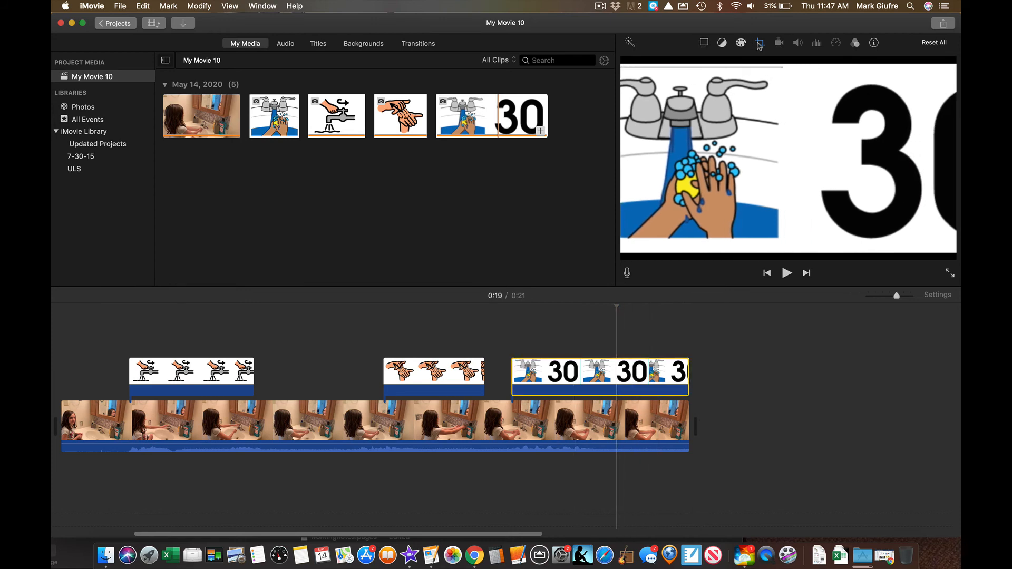
left_click(654, 64)
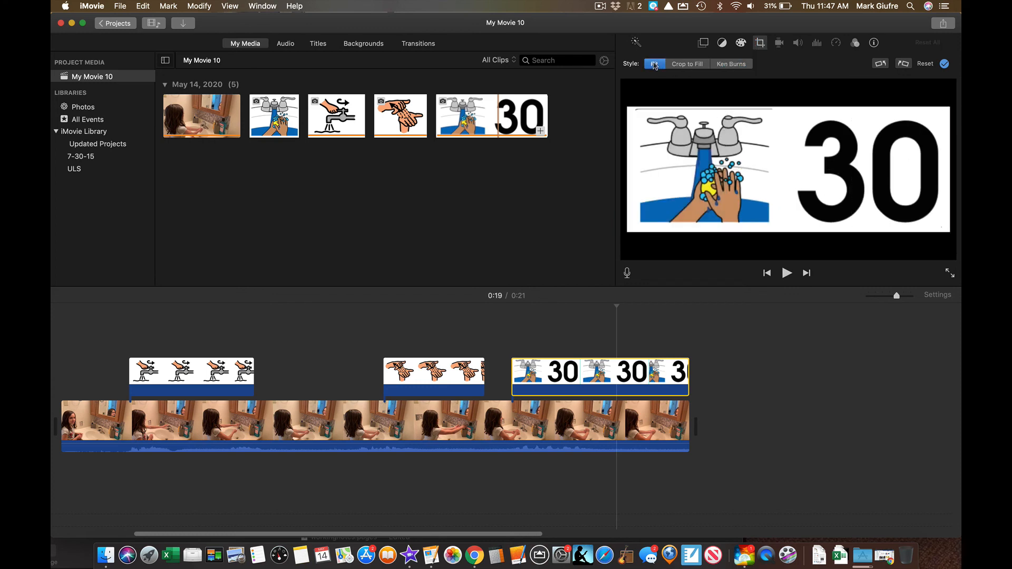
left_click(703, 43)
left_click(685, 64)
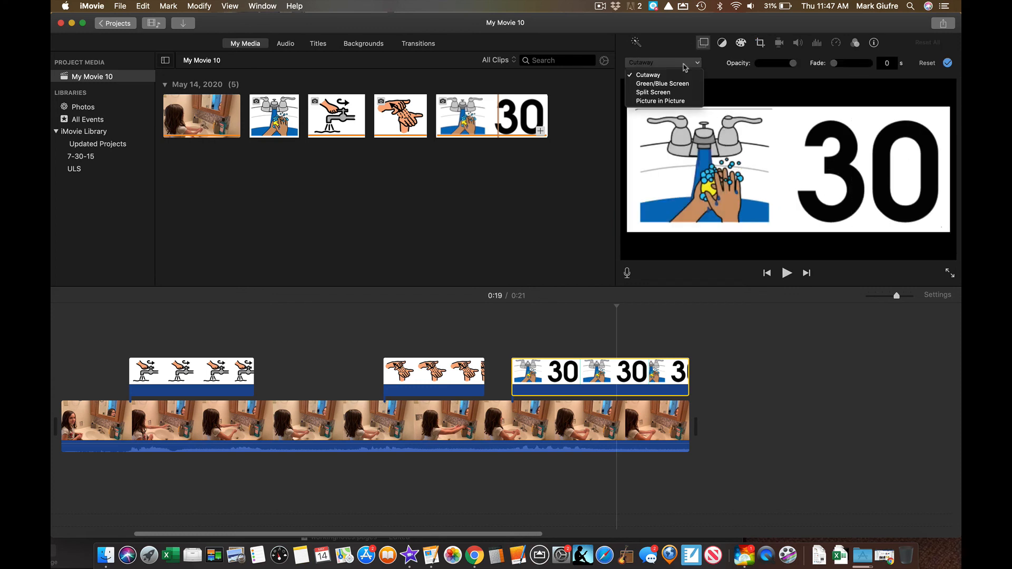
left_click(677, 100)
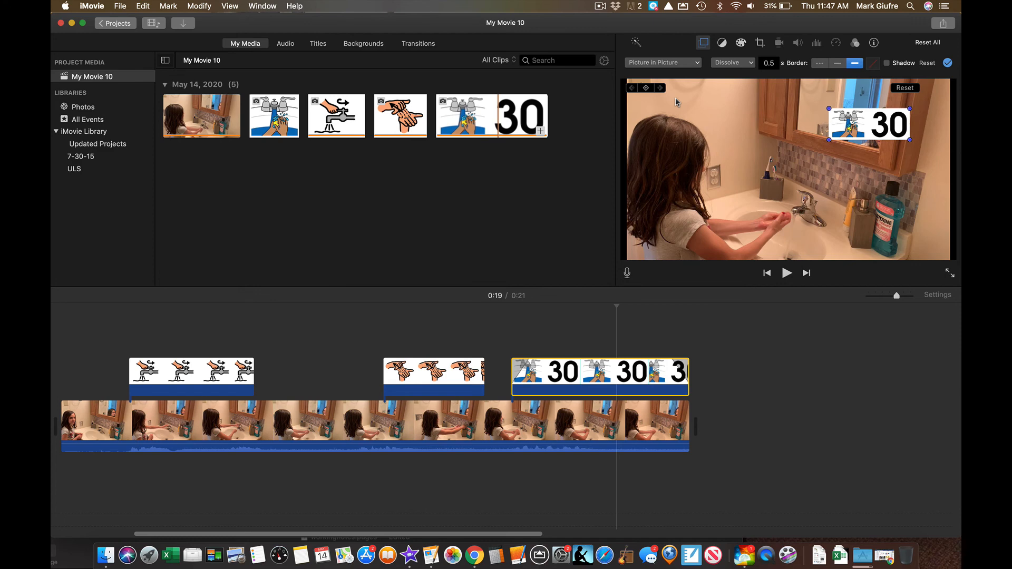
left_click(733, 63)
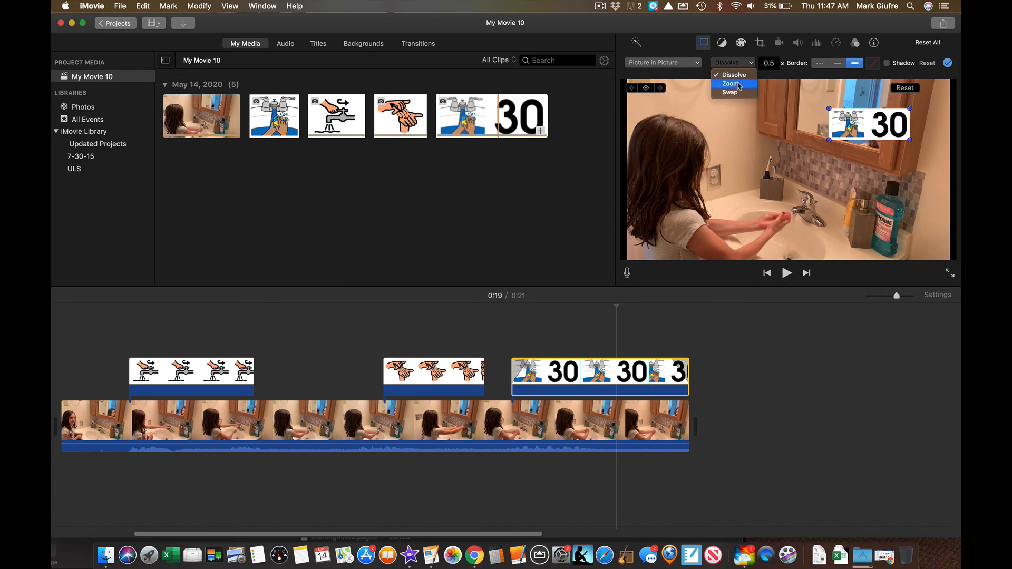
left_click(740, 85)
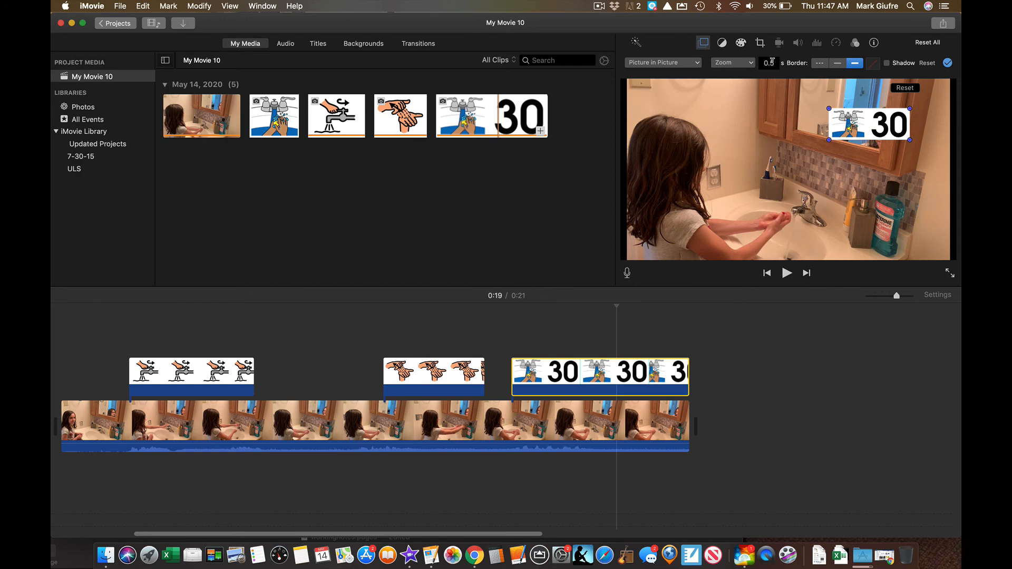
- Give the '30' inset a thick magenta border
left_click(854, 63)
left_click(873, 63)
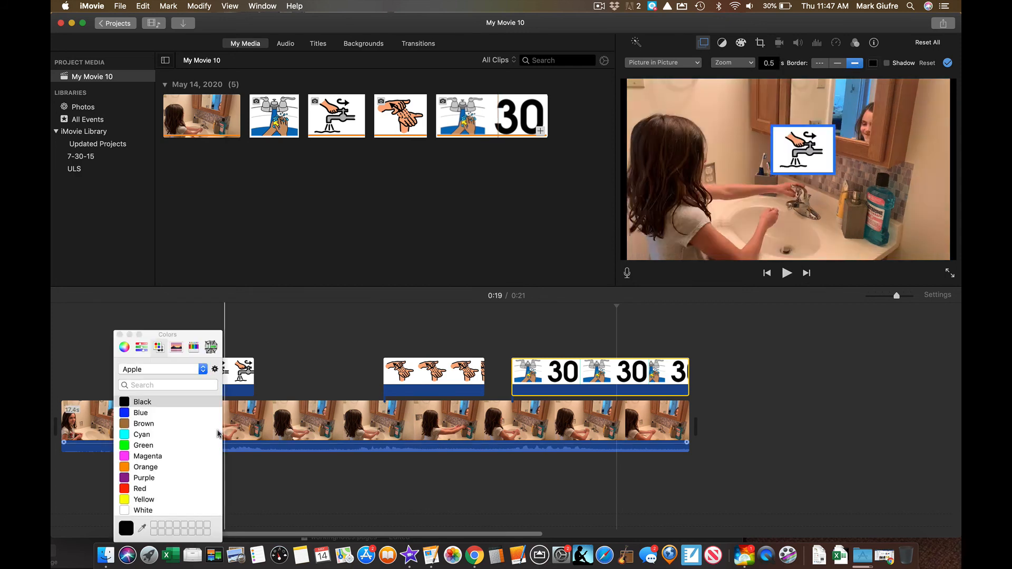
left_click(149, 458)
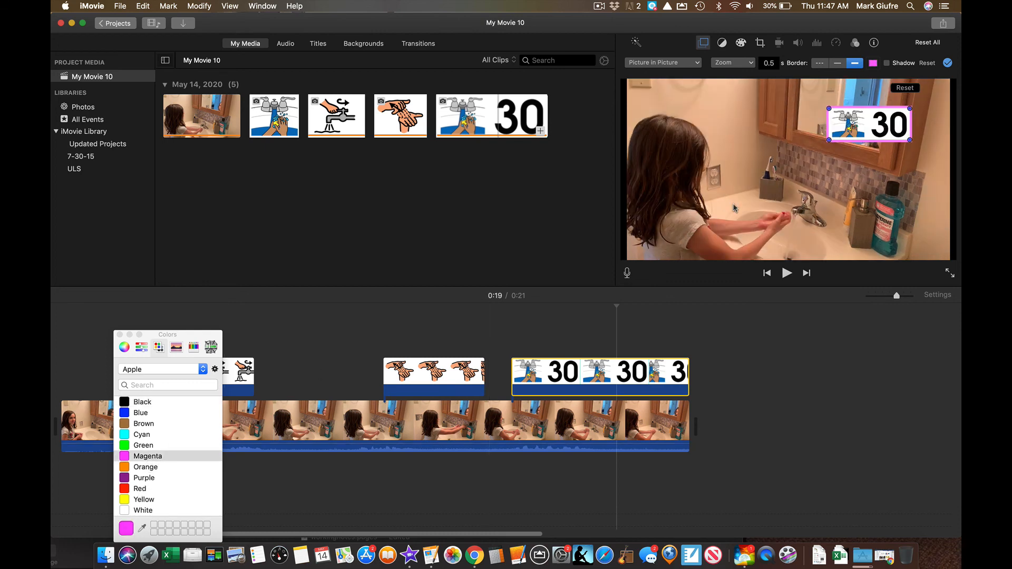
left_click(847, 126)
- Drag the '30' inset down-left beside the mirror and play back the ending
left_click_drag(847, 126, 805, 161)
left_click(768, 273)
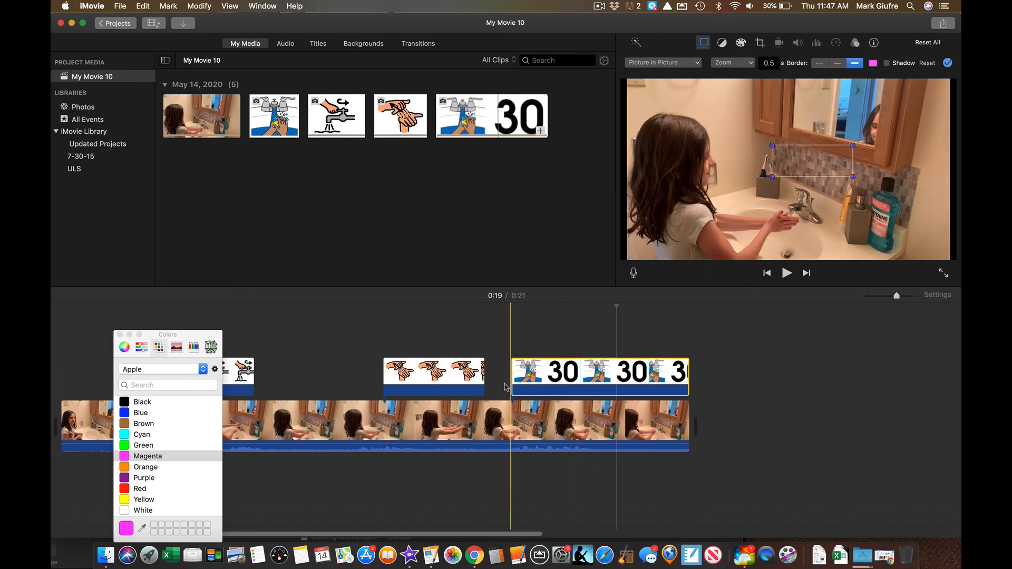
left_click(786, 273)
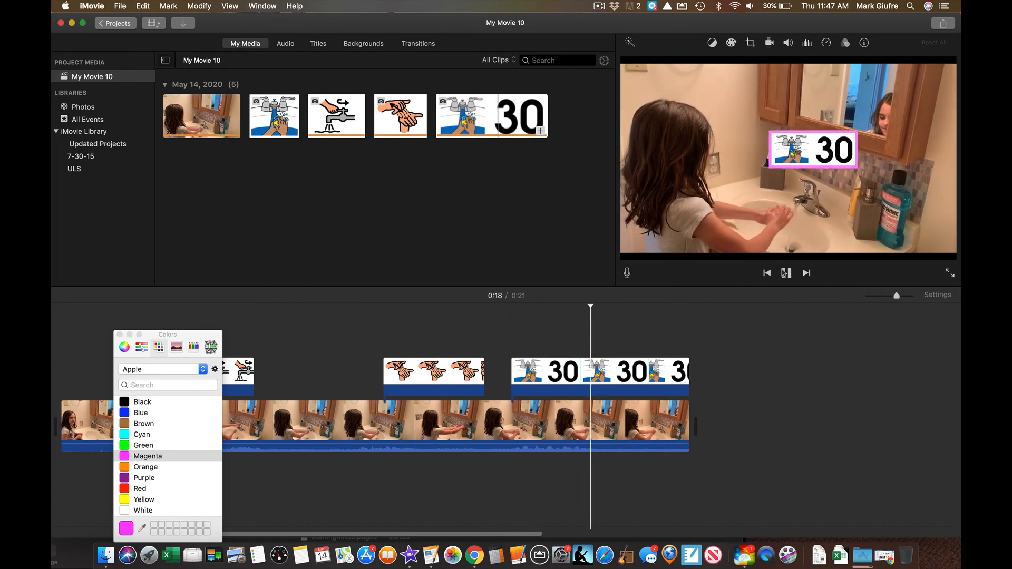
left_click(785, 272)
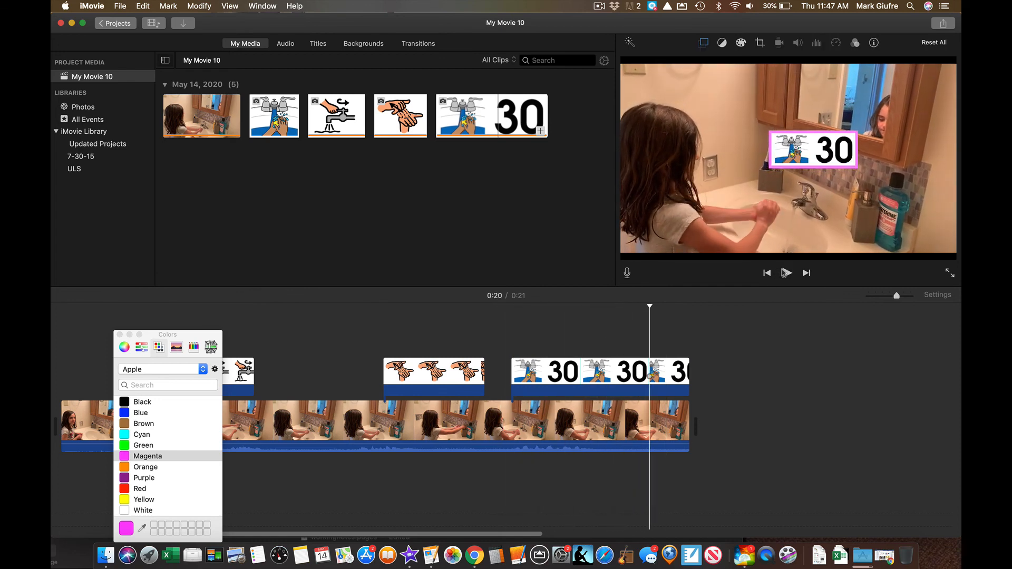